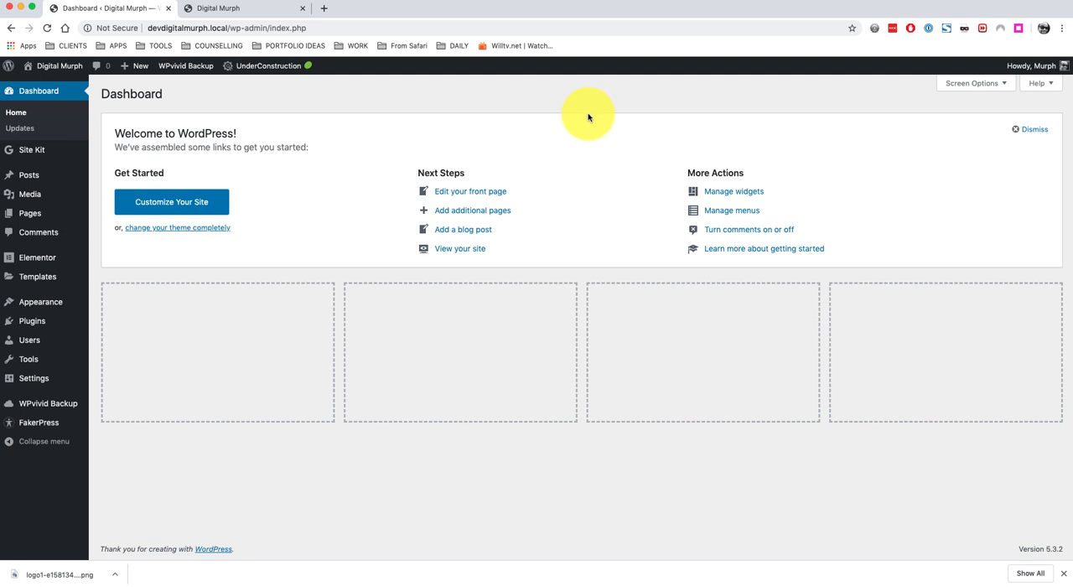
pyautogui.click(838, 6)
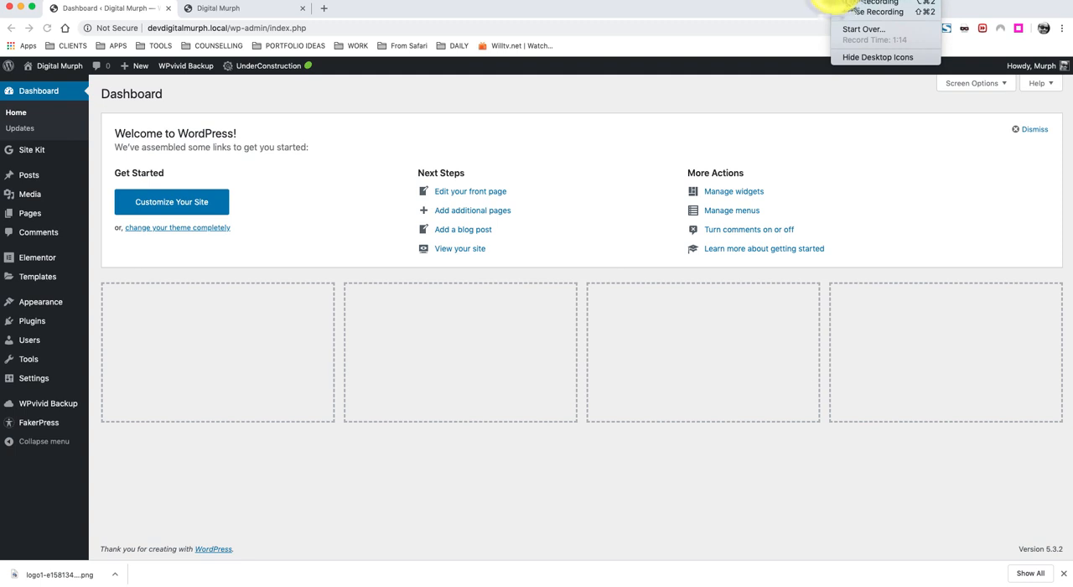
pyautogui.click(846, 13)
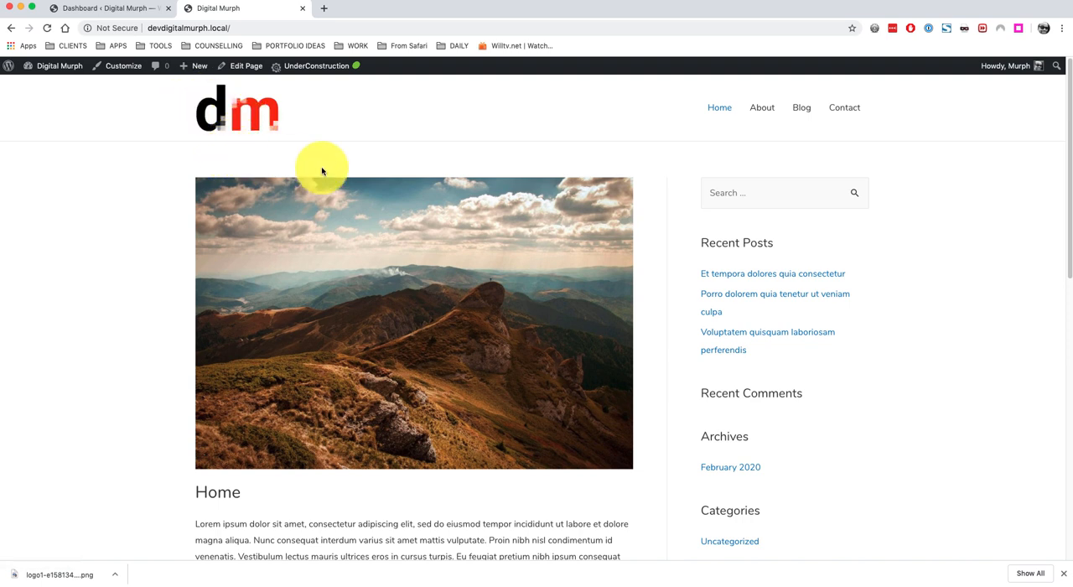
# Return to the dashboard and open the Elementor Theme Builder under Templates.
pyautogui.click(134, 10)
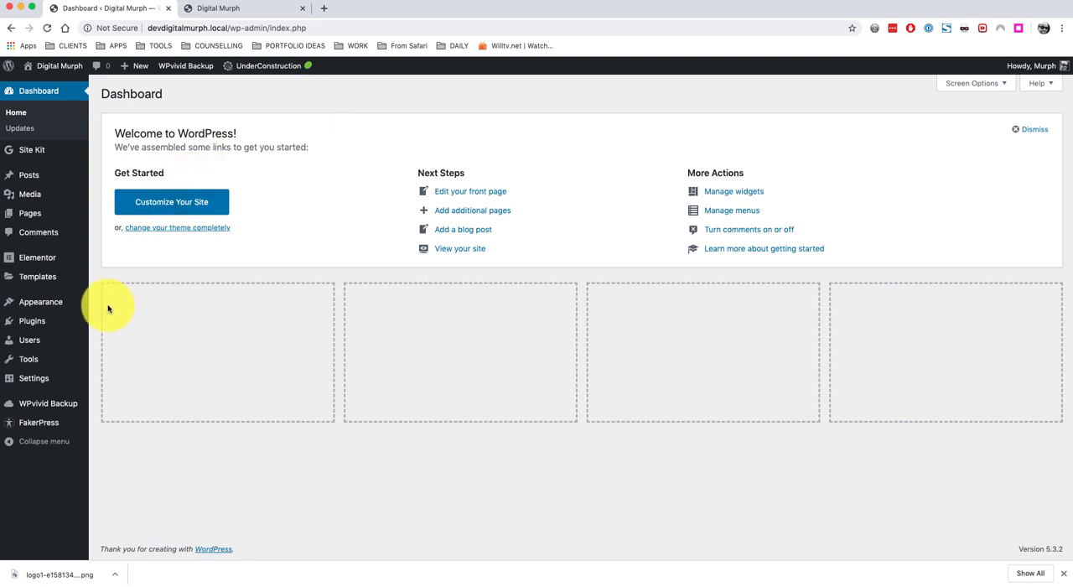
pyautogui.moveTo(62, 268)
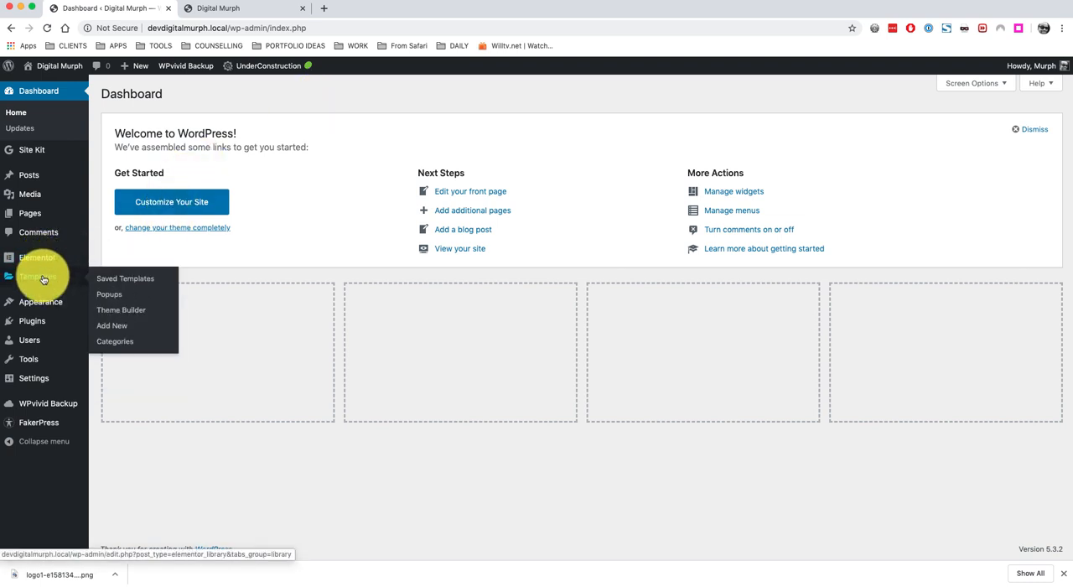
pyautogui.click(124, 311)
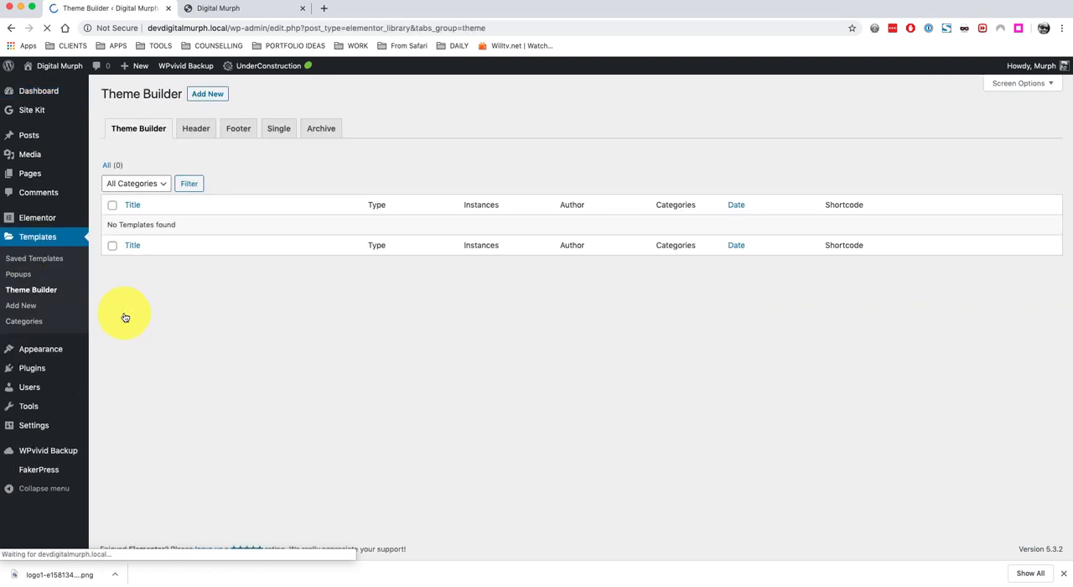
# Start adding a new header from the Theme Builder's Header section.
pyautogui.click(314, 164)
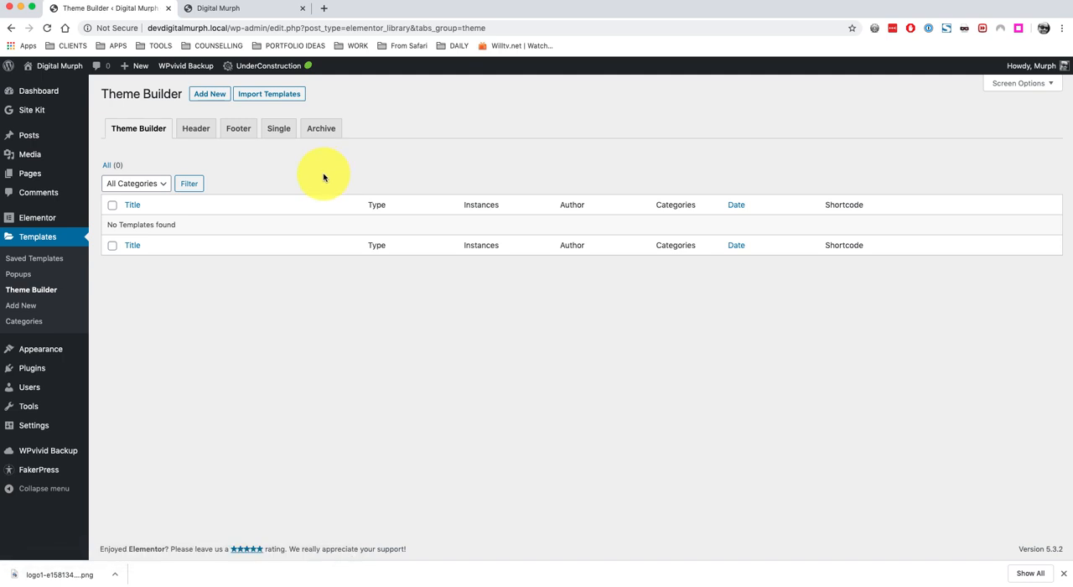
pyautogui.click(190, 130)
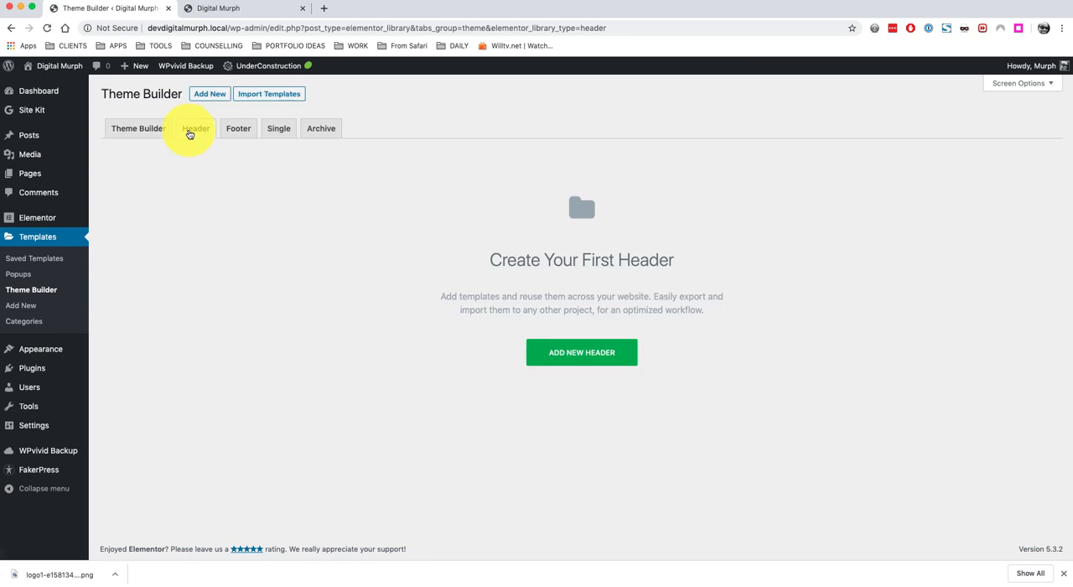
pyautogui.click(582, 352)
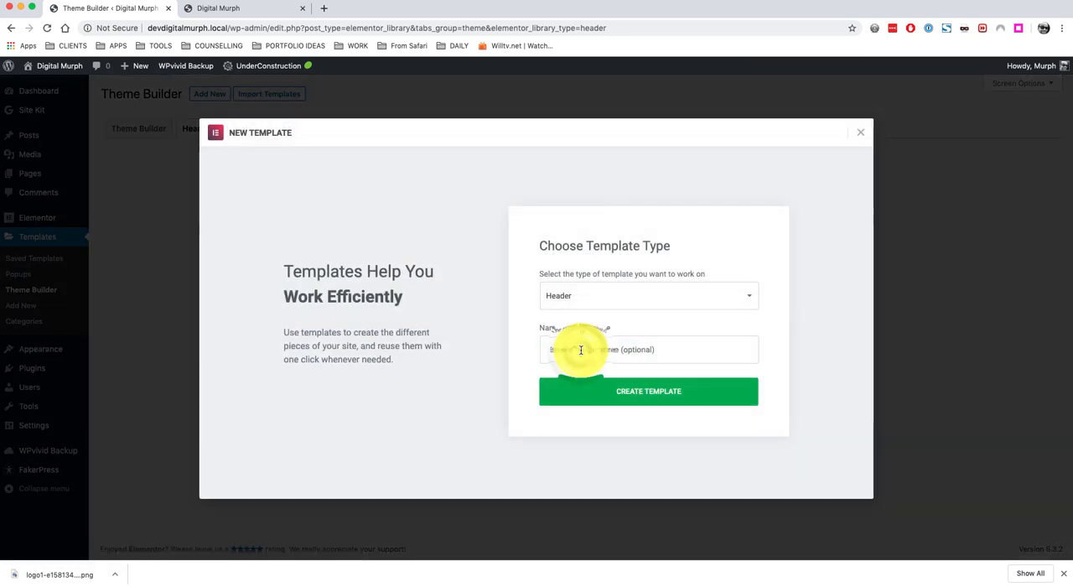
# Create a new Header-type template named Site Header.
pyautogui.click(717, 298)
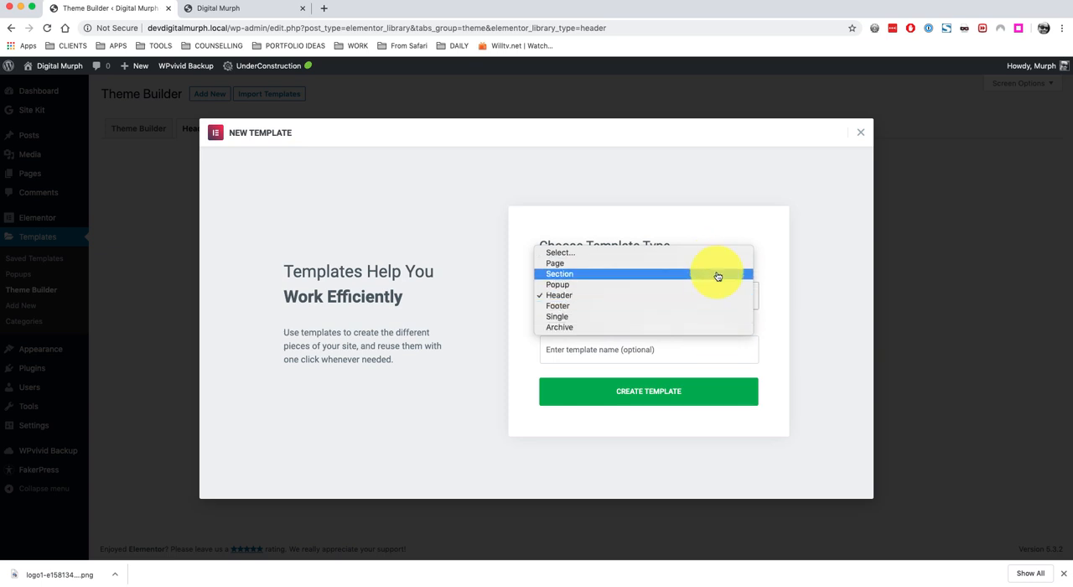
pyautogui.click(705, 297)
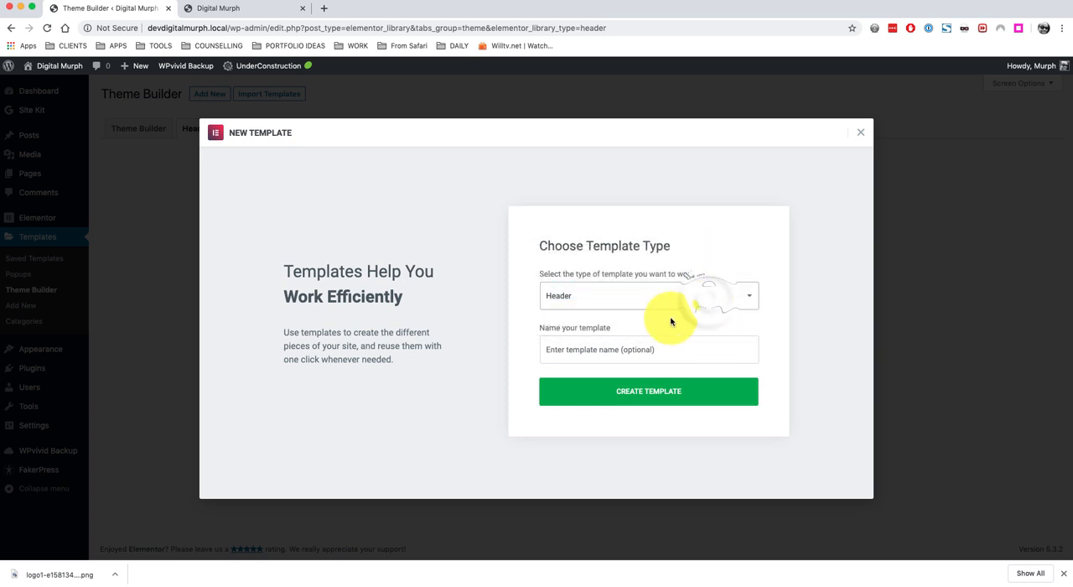
pyautogui.click(637, 347)
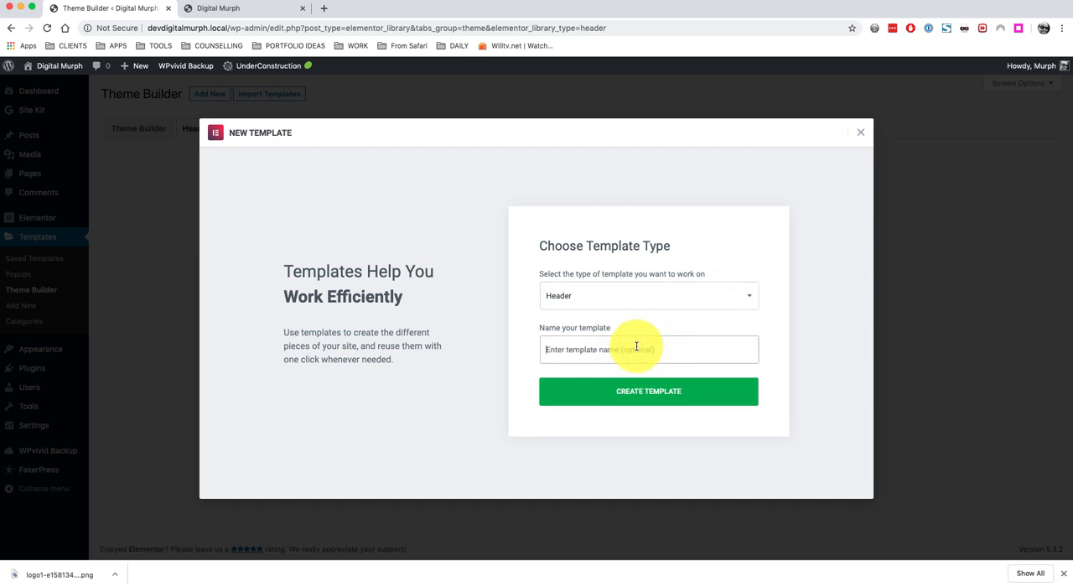
pyautogui.write('Site Hea')
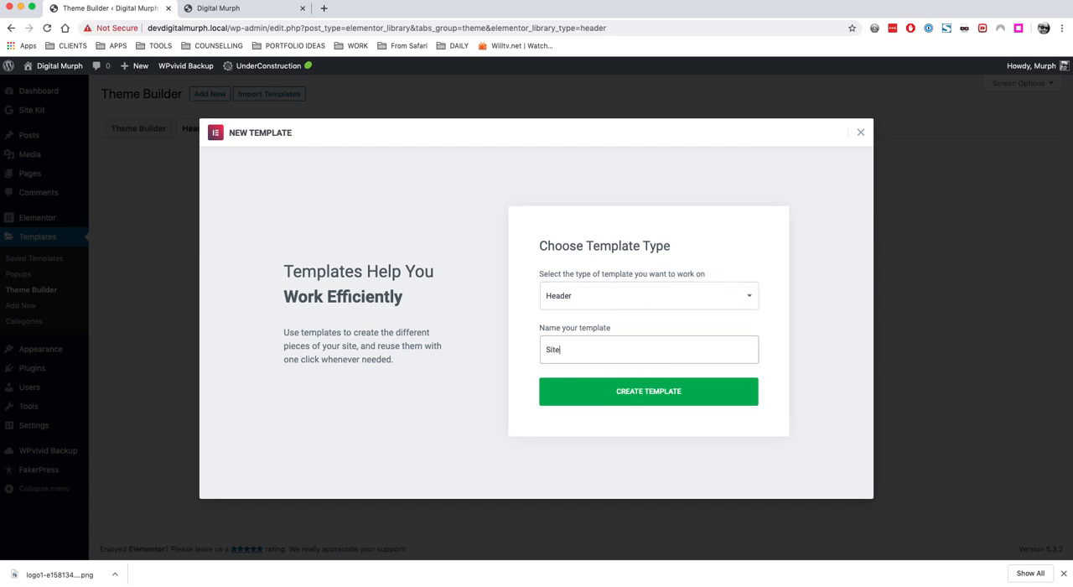
pyautogui.write('der')
pyautogui.click(657, 391)
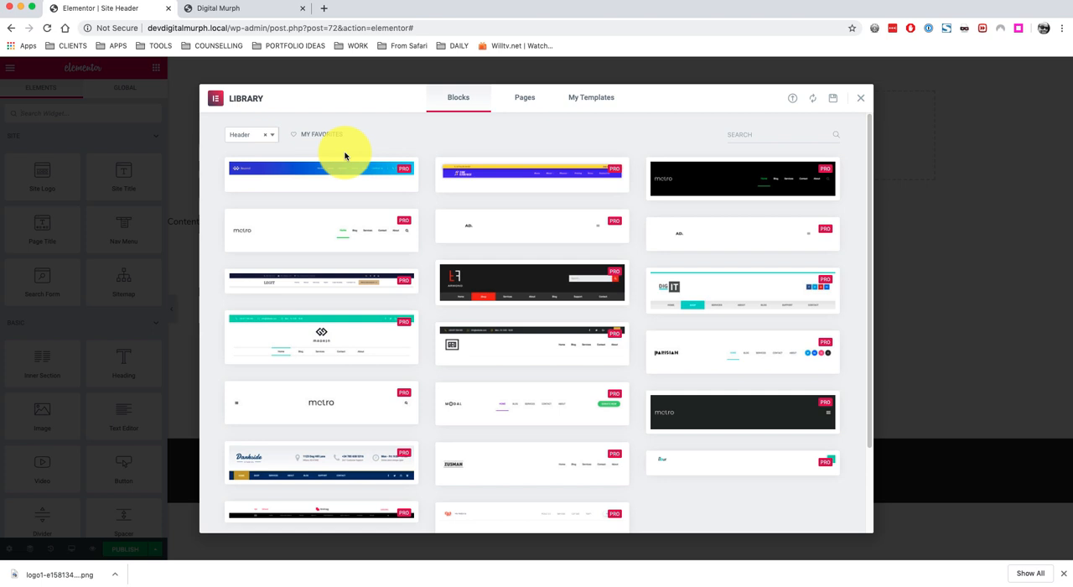
# Preview the Armond header block in the template library, then close the library without inserting it.
pyautogui.click(527, 278)
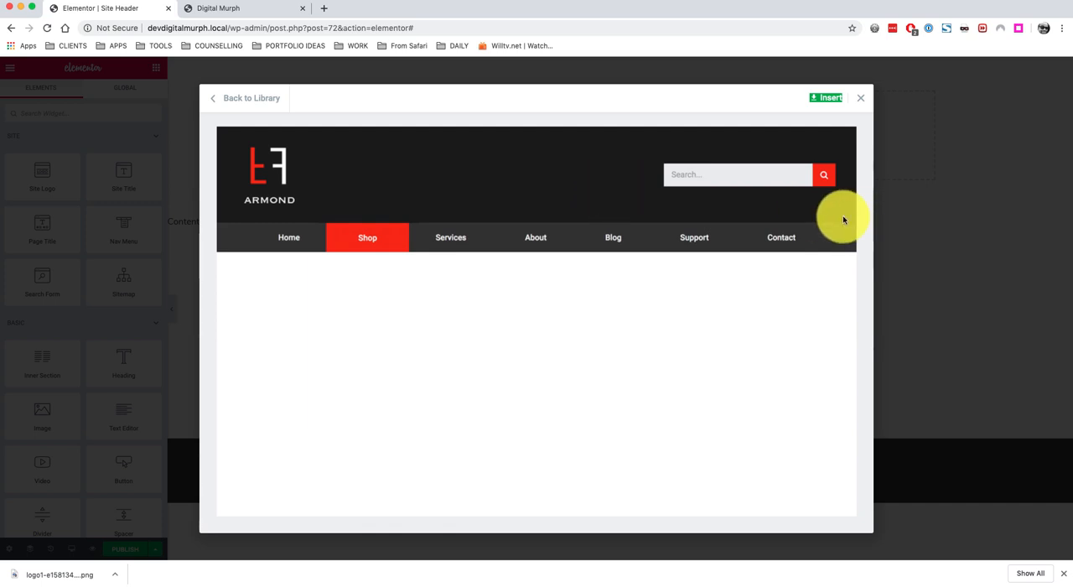
pyautogui.click(863, 101)
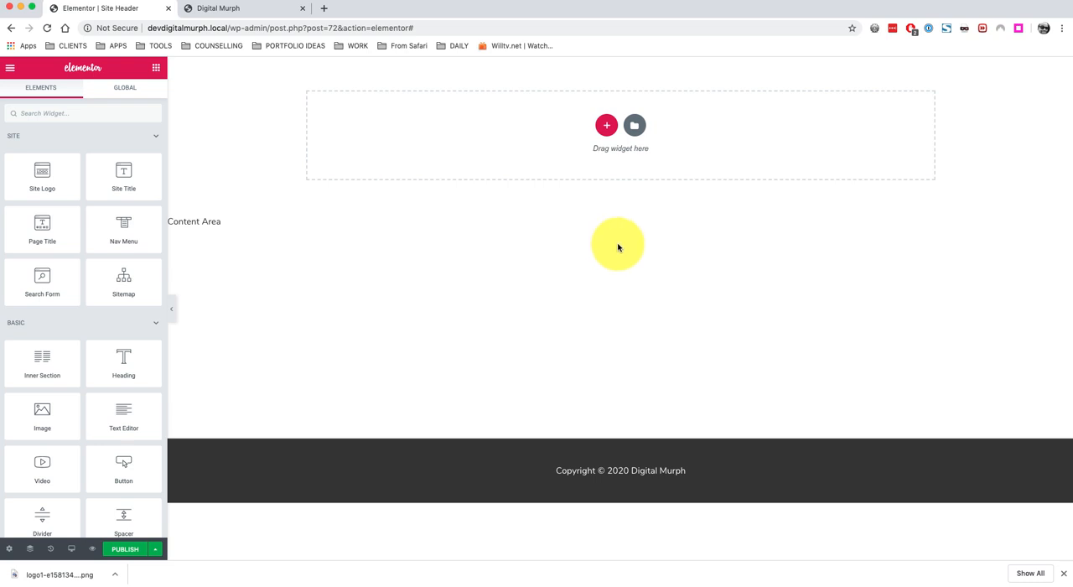
# Drag an Inner Section with two columns into the top of the header area.
pyautogui.click(494, 251)
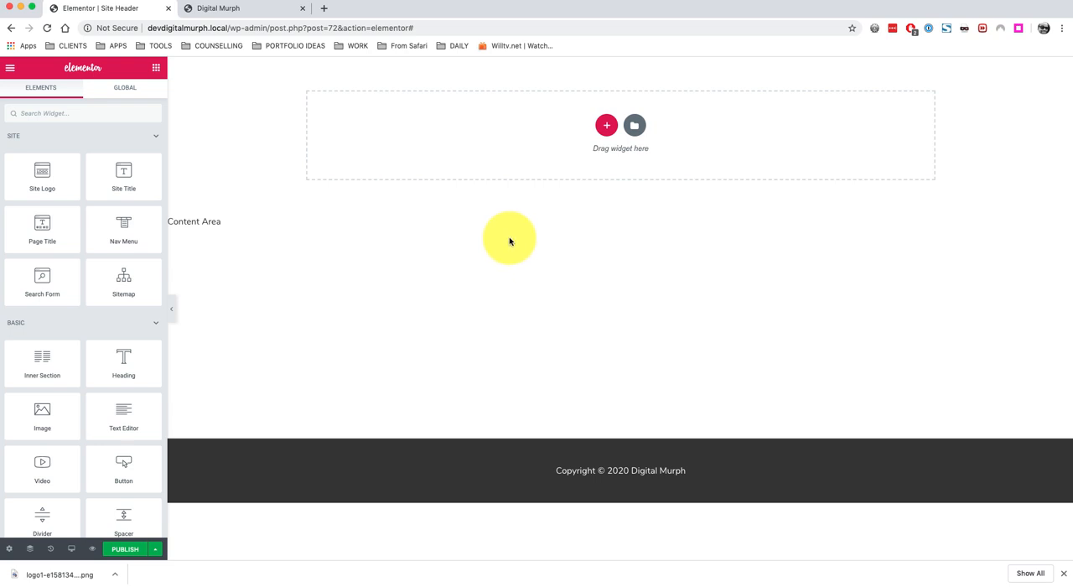
pyautogui.click(509, 241)
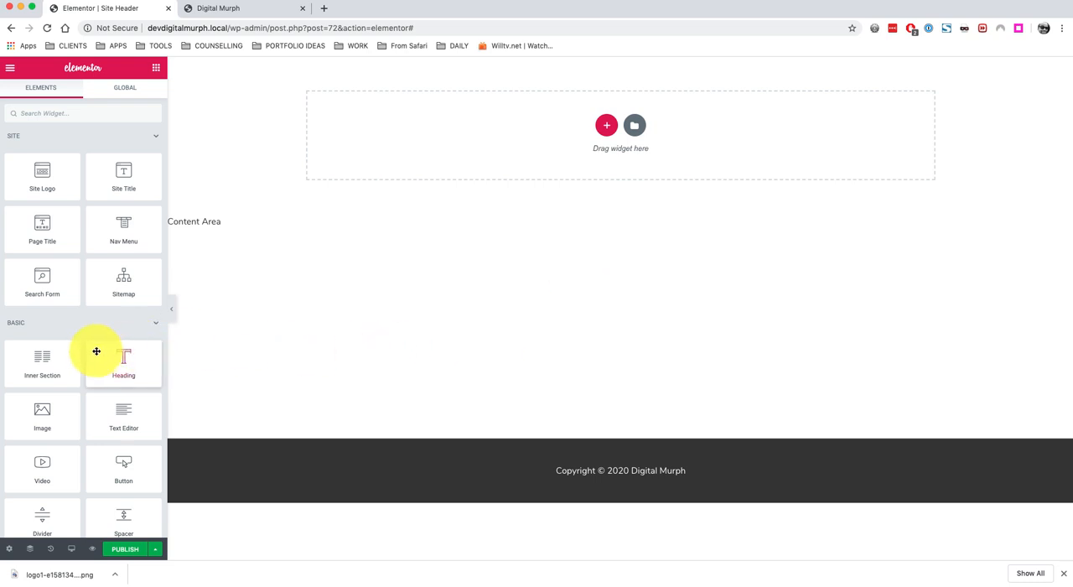
pyautogui.moveTo(41, 360); pyautogui.dragTo(630, 139)
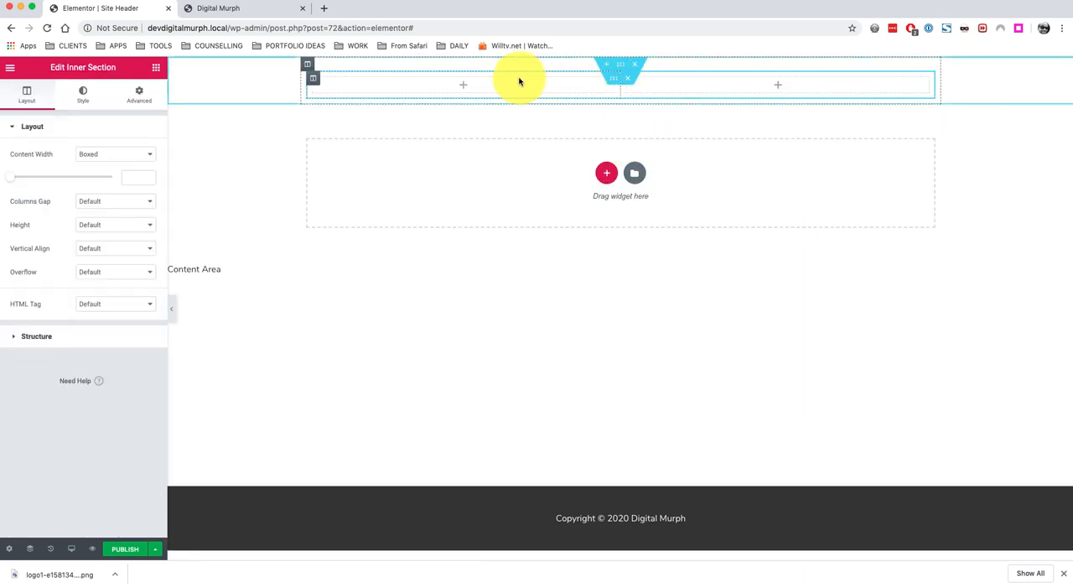
pyautogui.click(621, 65)
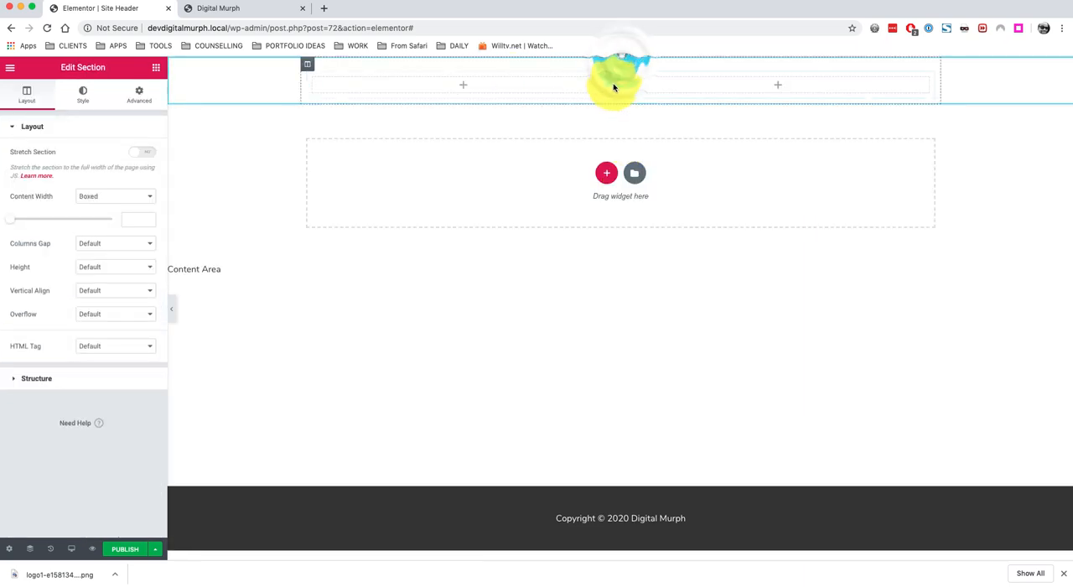
pyautogui.click(614, 77)
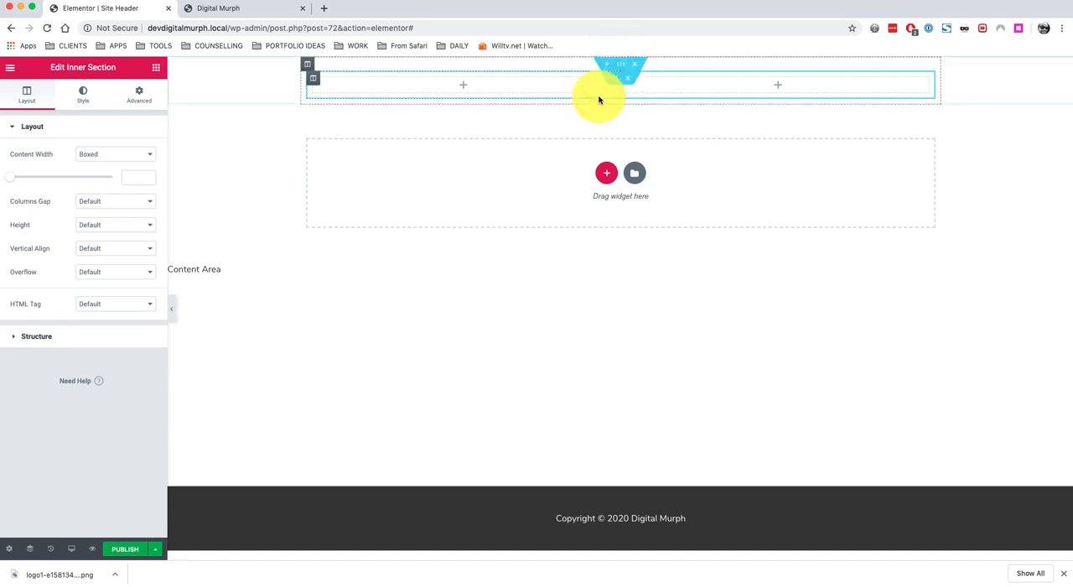
# Place a Site Logo widget in the inner section's left column.
pyautogui.click(155, 67)
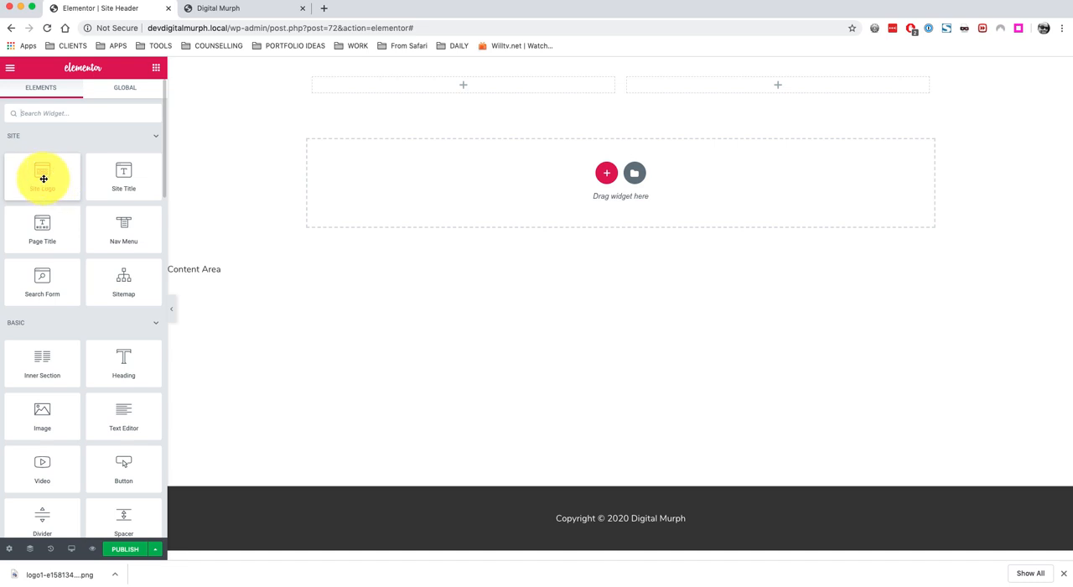
pyautogui.moveTo(43, 177); pyautogui.dragTo(472, 89)
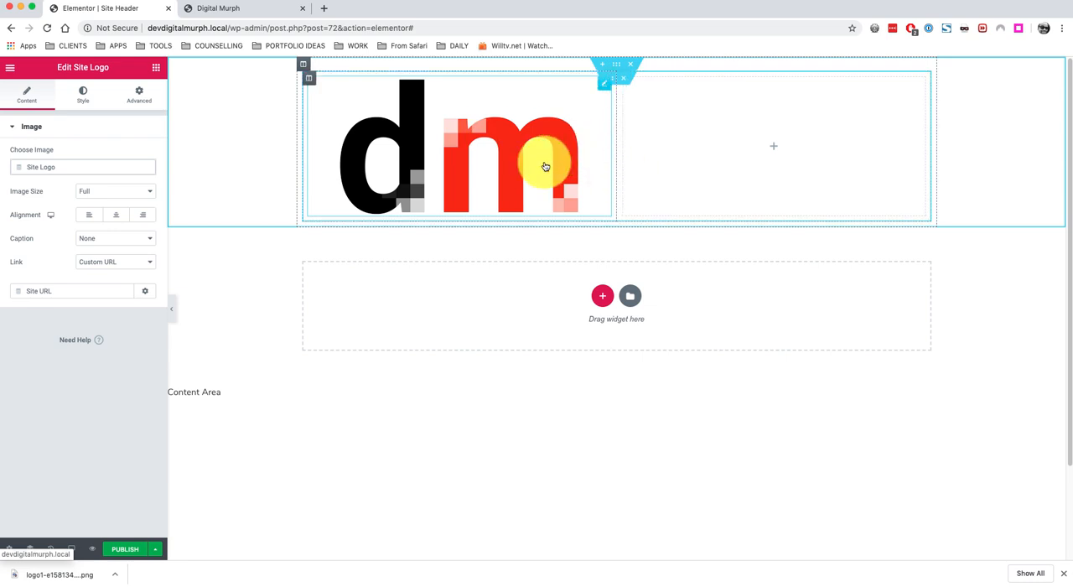
# Narrow the logo column to about 18.8% width, leaving about 81.3% for the other column.
pyautogui.moveTo(616, 172); pyautogui.dragTo(419, 136)
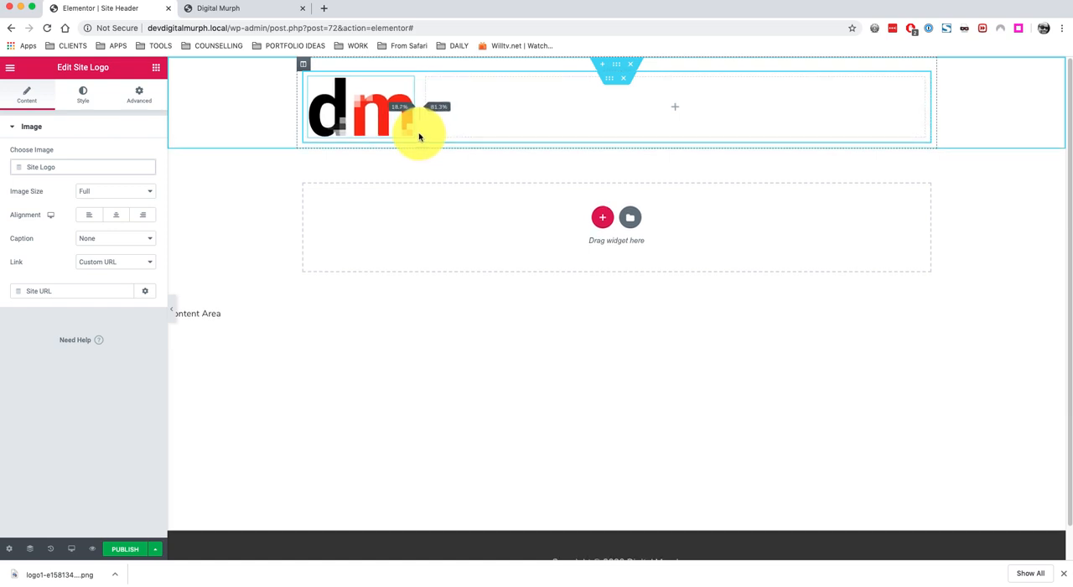
pyautogui.moveTo(419, 137); pyautogui.dragTo(420, 137)
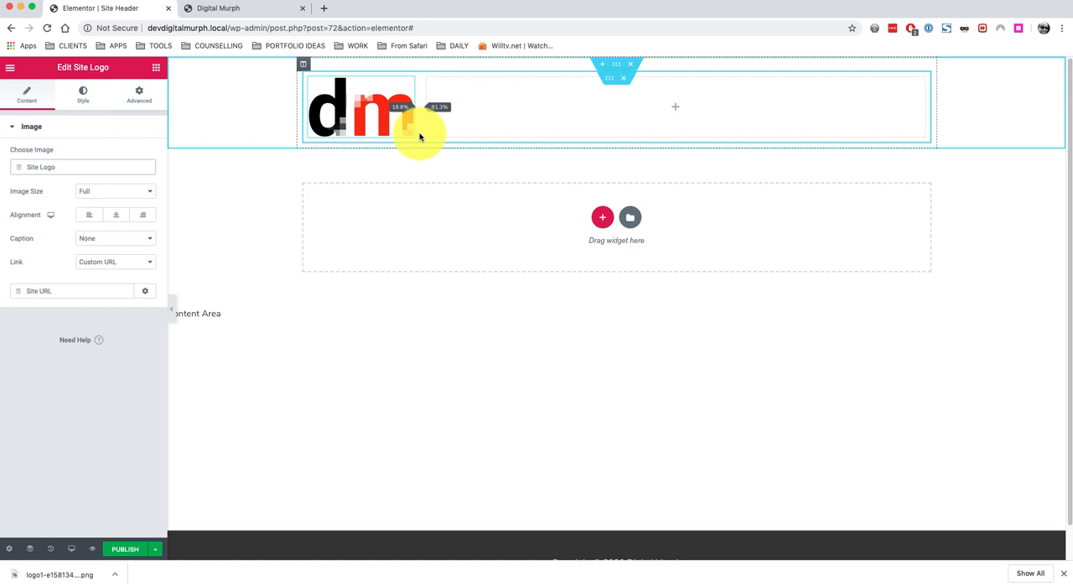
pyautogui.moveTo(420, 137); pyautogui.dragTo(419, 132)
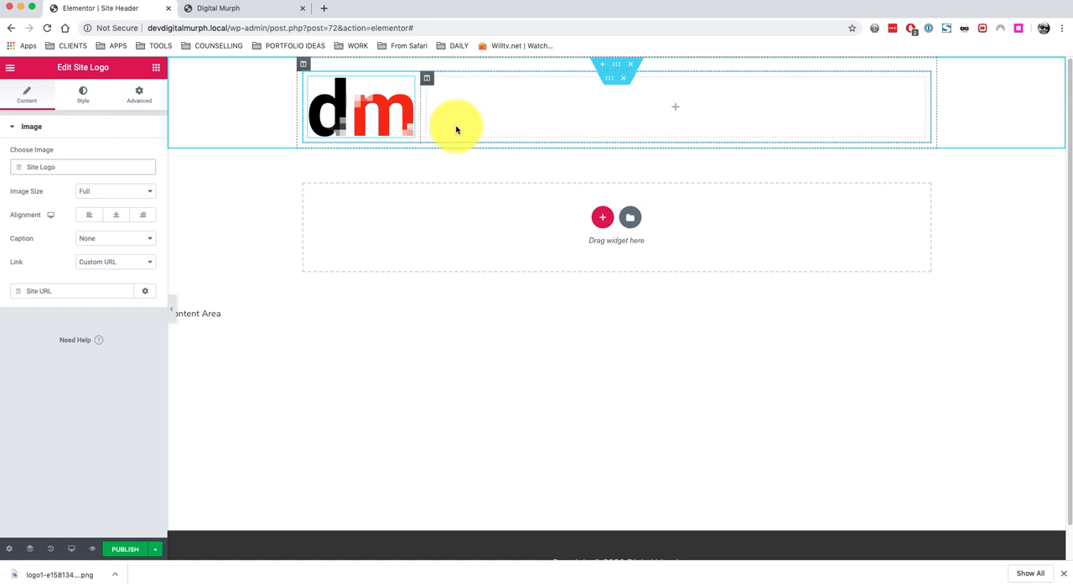
# Add a Nav Menu widget into the right column beside the logo.
pyautogui.click(157, 71)
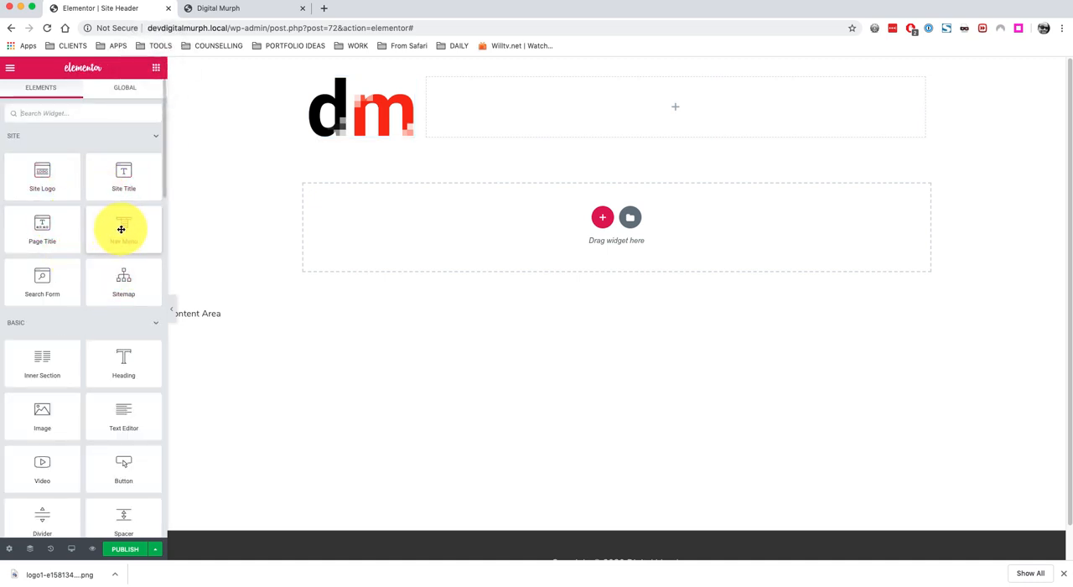
pyautogui.moveTo(120, 227); pyautogui.dragTo(758, 99)
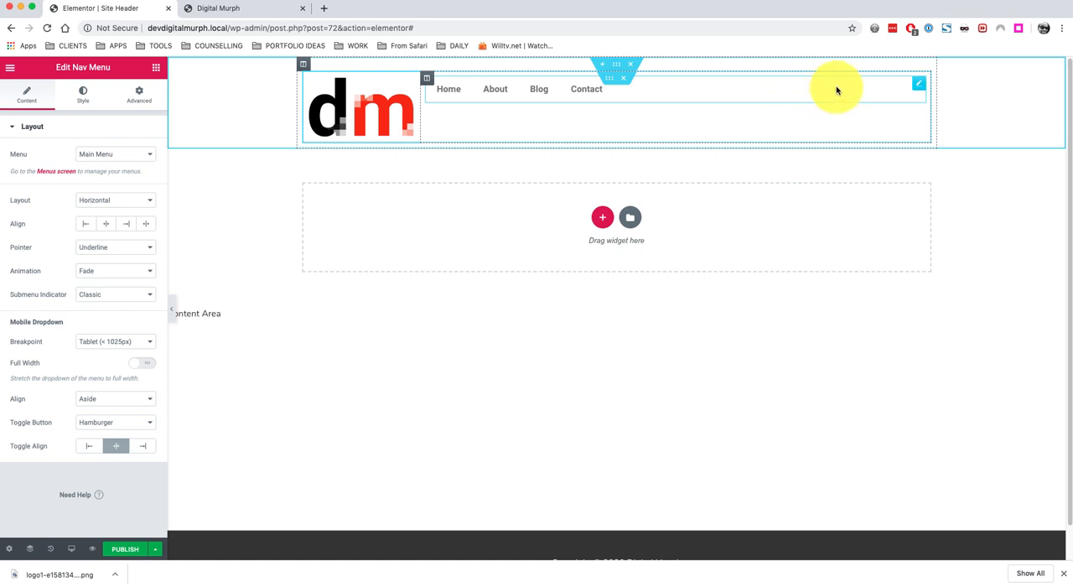
# Set the menu column's vertical alignment to Middle.
pyautogui.click(428, 80)
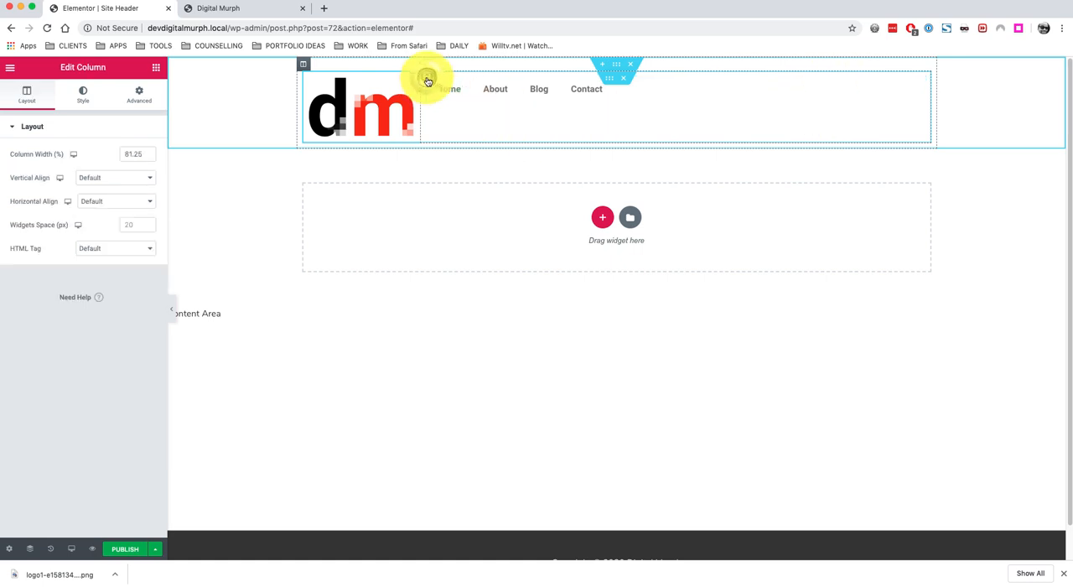
pyautogui.click(93, 177)
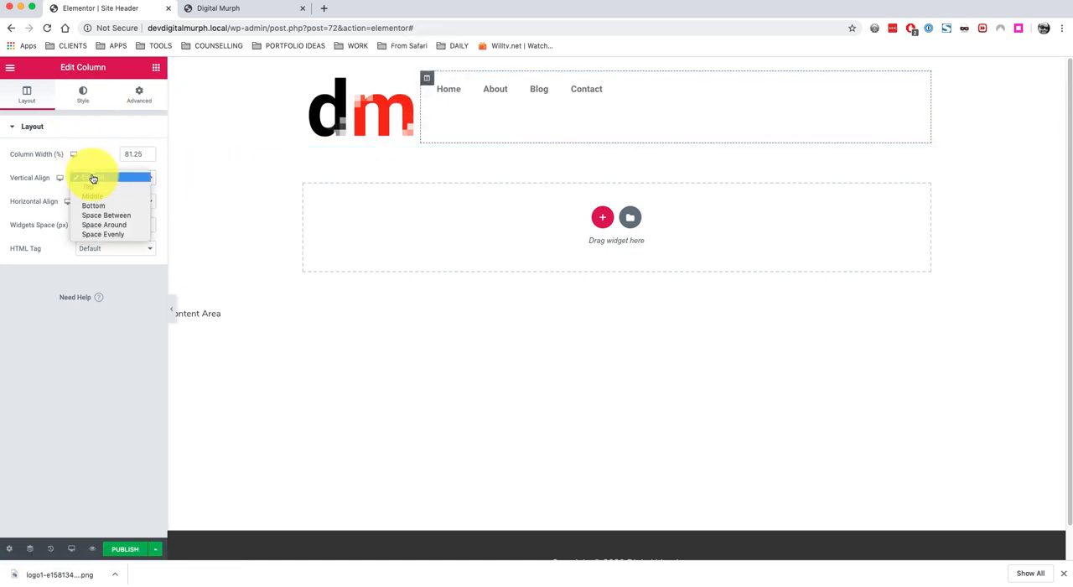
pyautogui.click(100, 196)
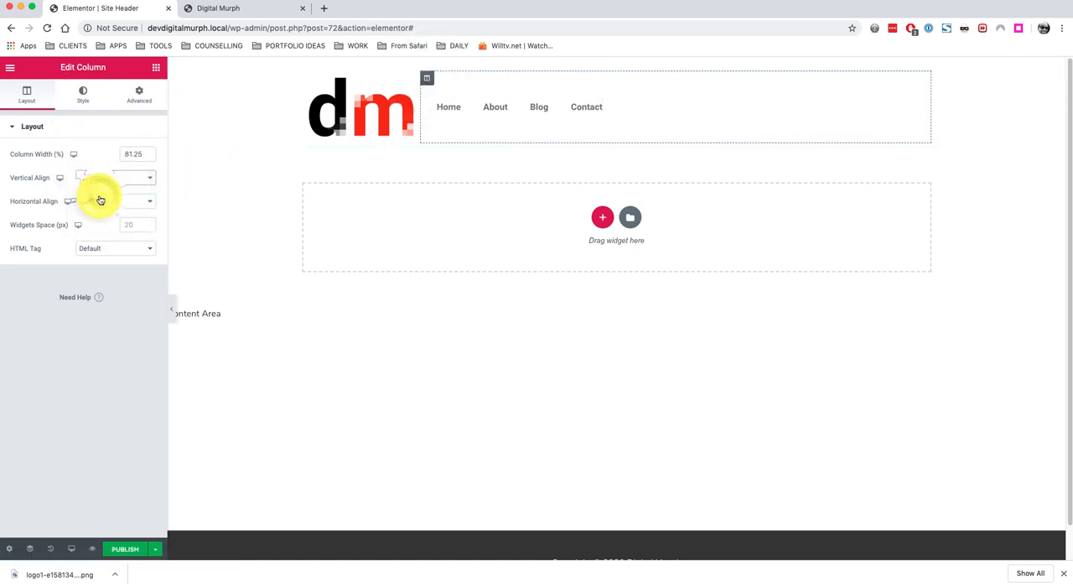
# Align the Nav Menu to the right.
pyautogui.click(470, 109)
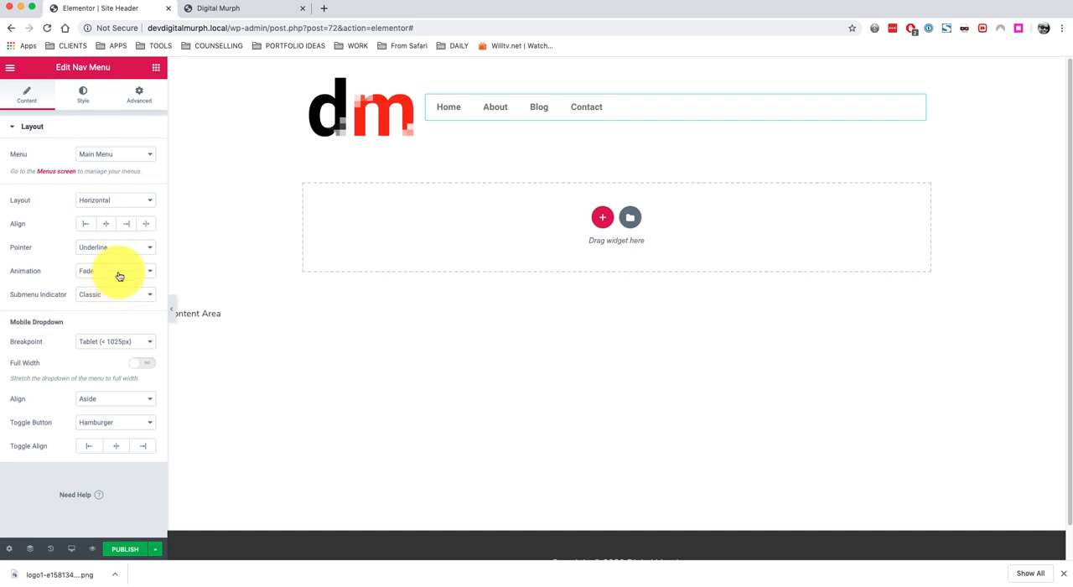
pyautogui.click(130, 225)
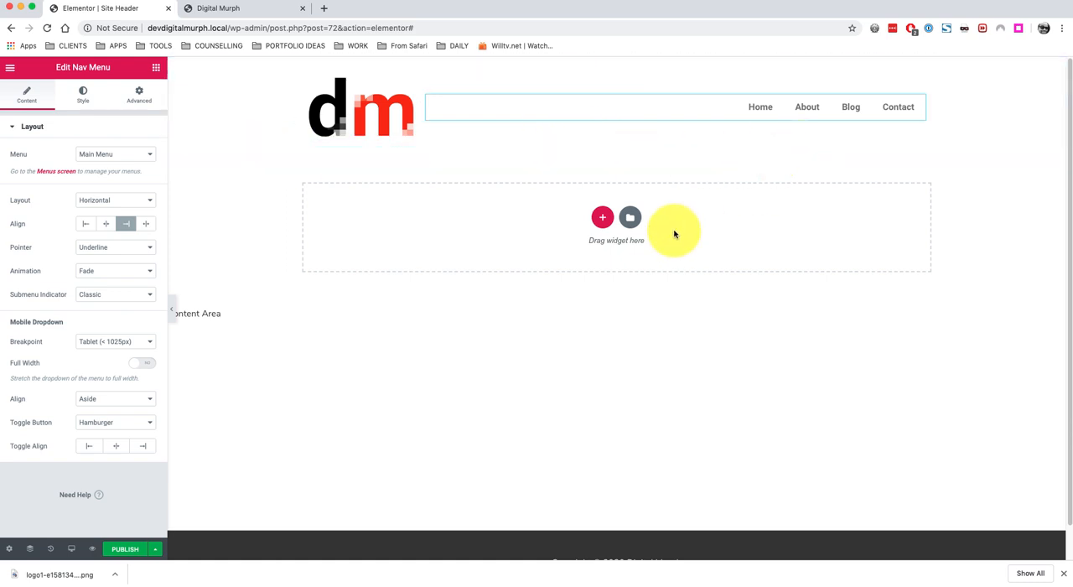
# Add another two-column Inner Section below the logo and menu row.
pyautogui.click(156, 67)
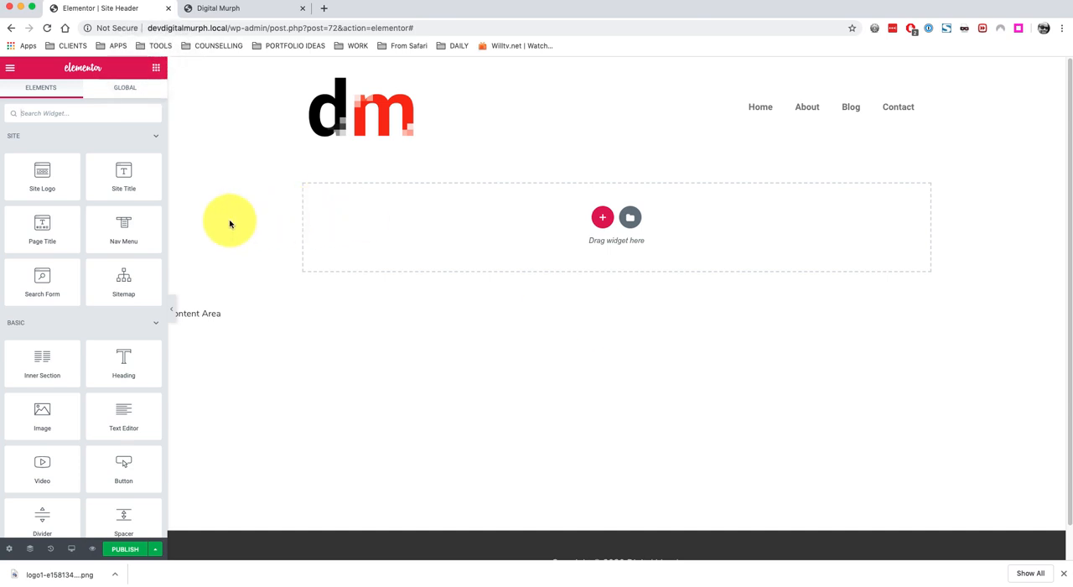
pyautogui.moveTo(47, 359); pyautogui.dragTo(634, 219)
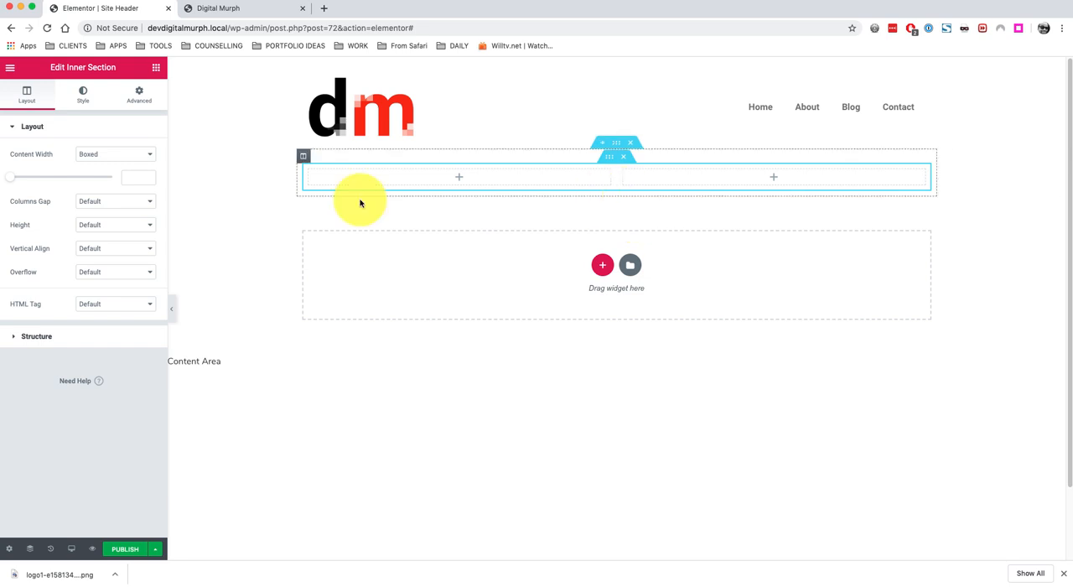
pyautogui.click(155, 68)
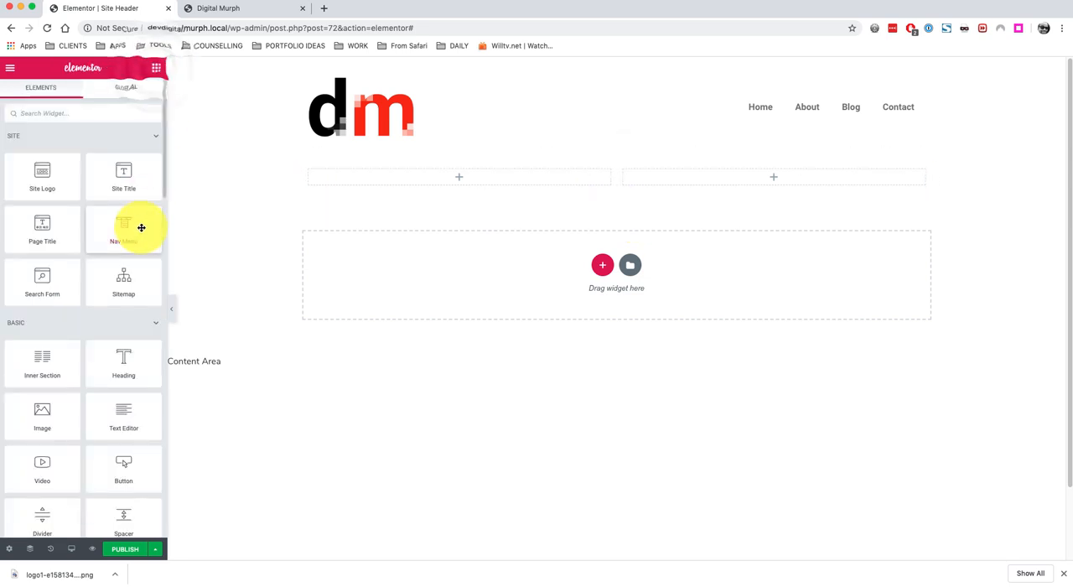
# Add a Social Icons widget to the new row's left column and align it to the left.
pyautogui.click(93, 112)
pyautogui.write('soci')
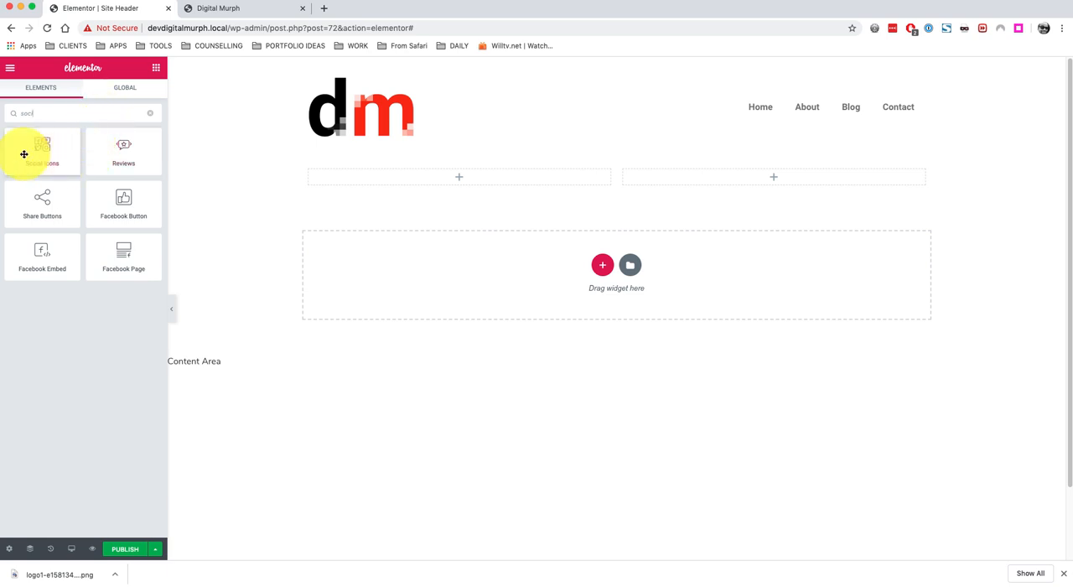
pyautogui.moveTo(36, 150); pyautogui.dragTo(453, 179)
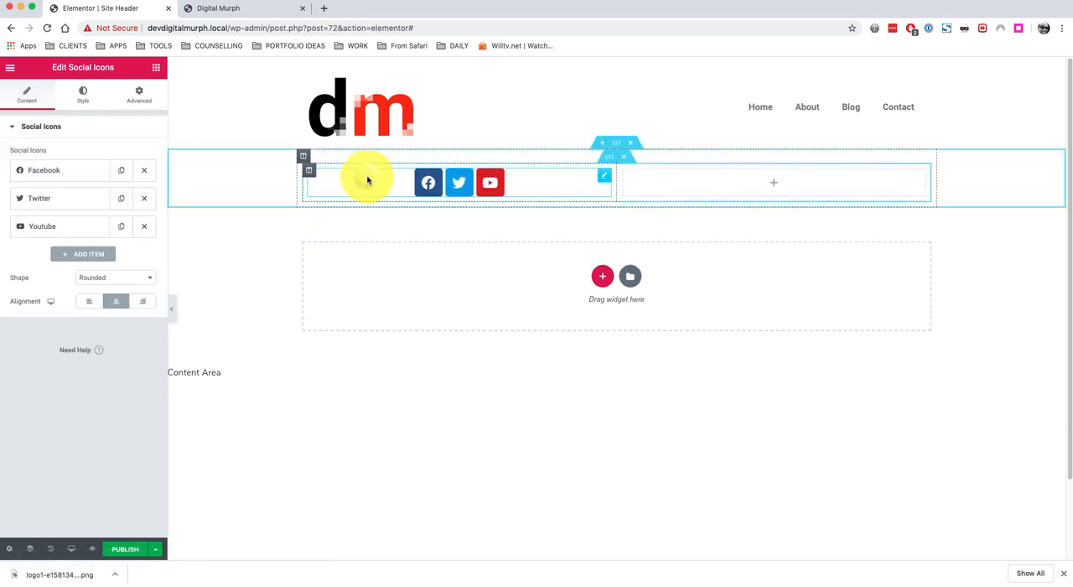
pyautogui.click(89, 301)
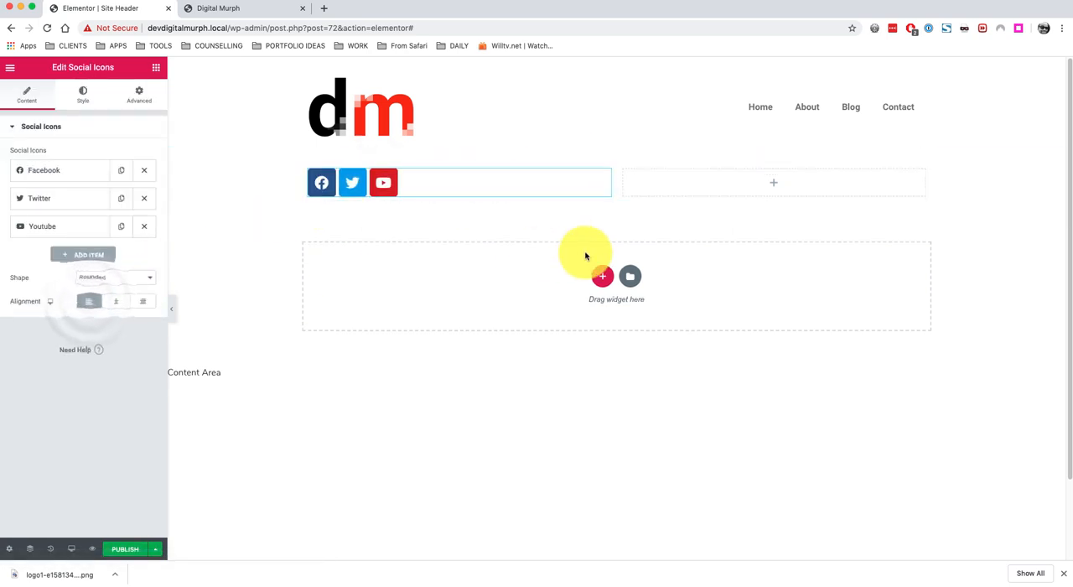
# Add an Icon List widget to the right column and delete its second and third items.
pyautogui.click(737, 182)
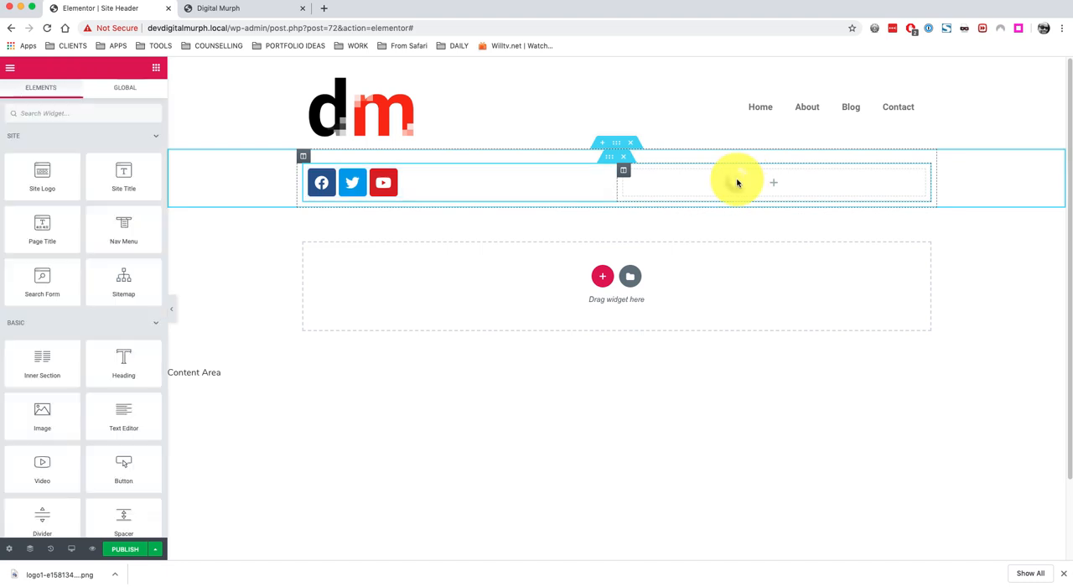
pyautogui.write('icon')
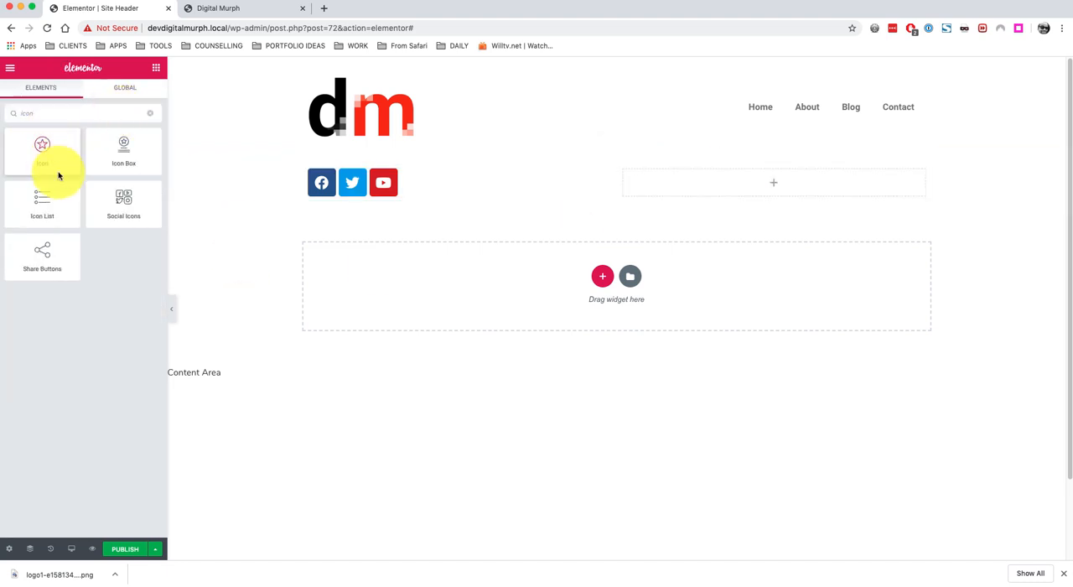
pyautogui.moveTo(43, 206); pyautogui.dragTo(800, 188)
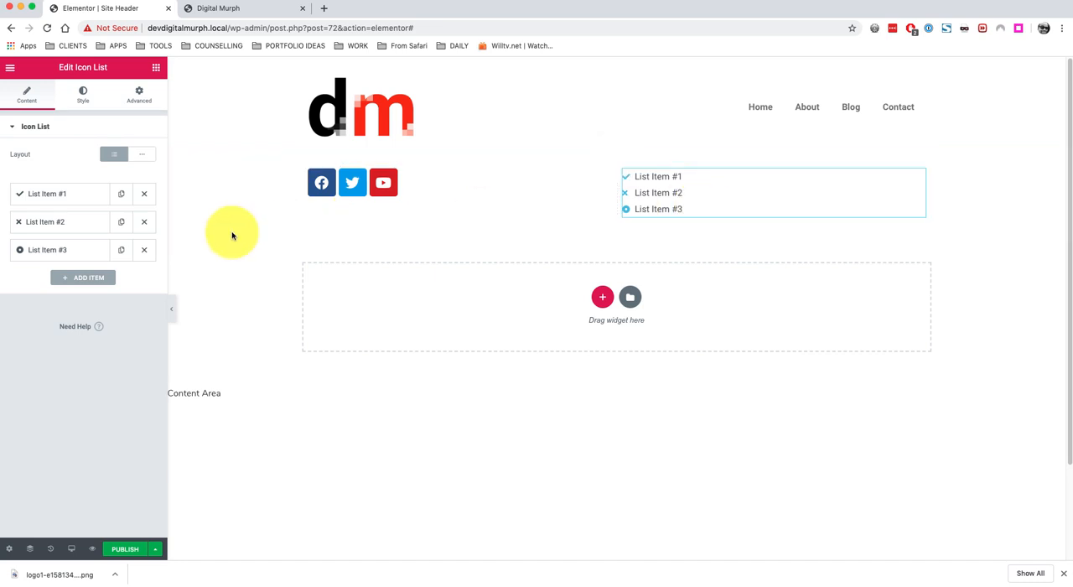
pyautogui.click(146, 224)
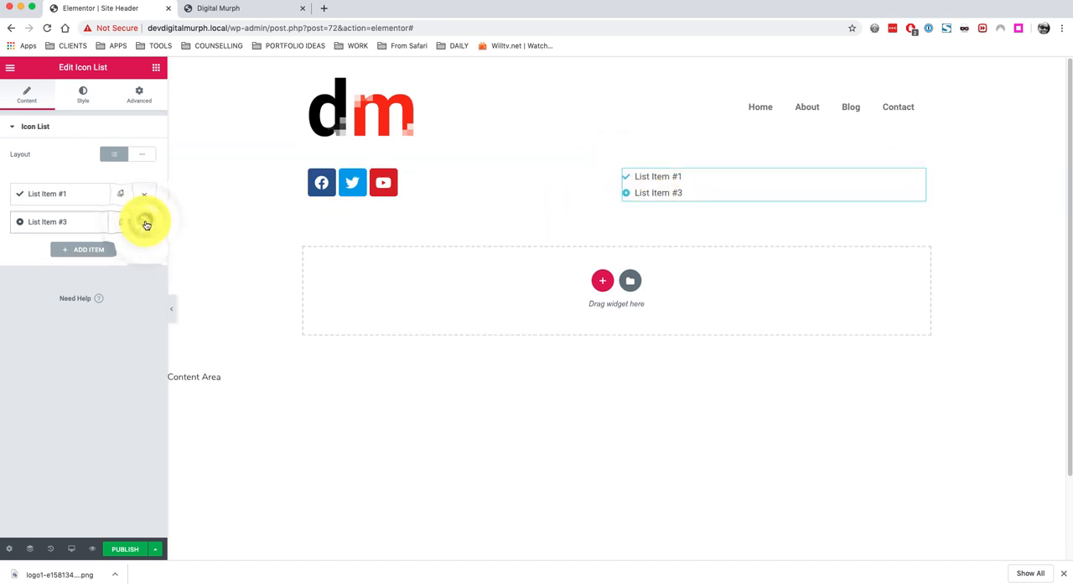
pyautogui.click(145, 224)
# Give the remaining list item an Envelope icon from the icon library and enter the contact e-mail address as its text.
pyautogui.click(45, 196)
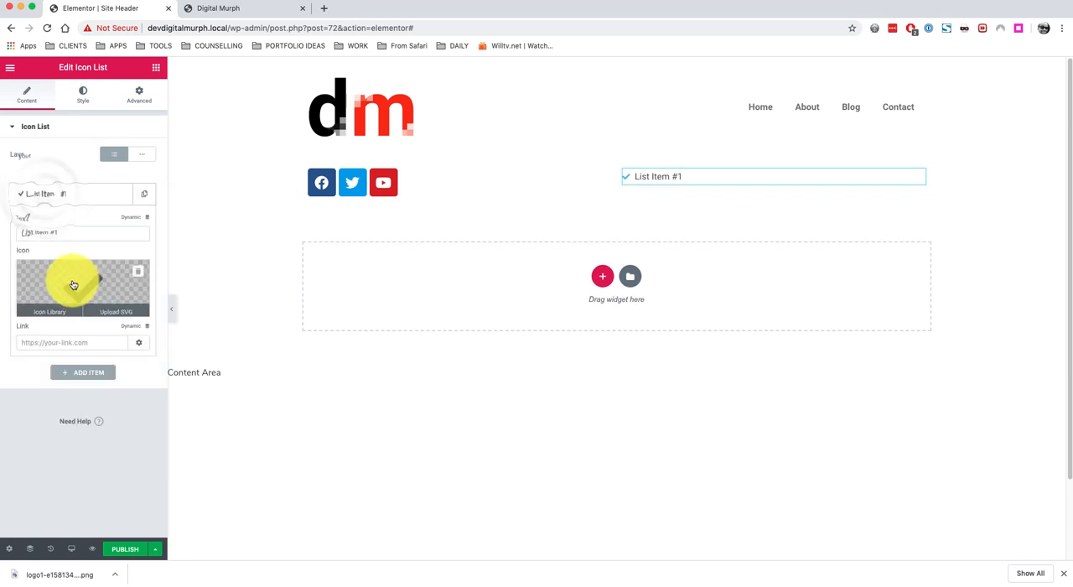
pyautogui.click(83, 285)
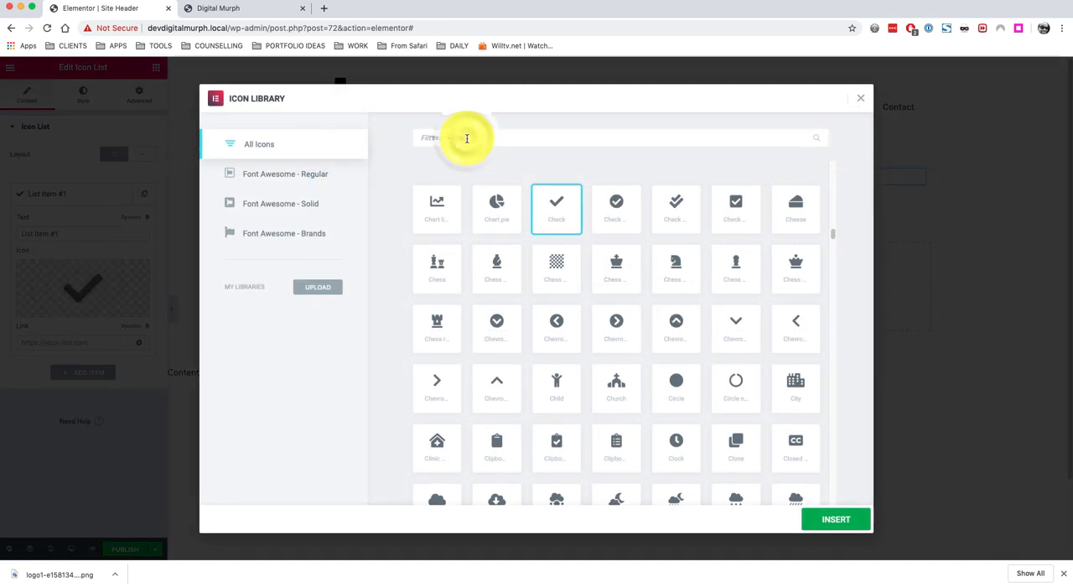
pyautogui.write('emv')
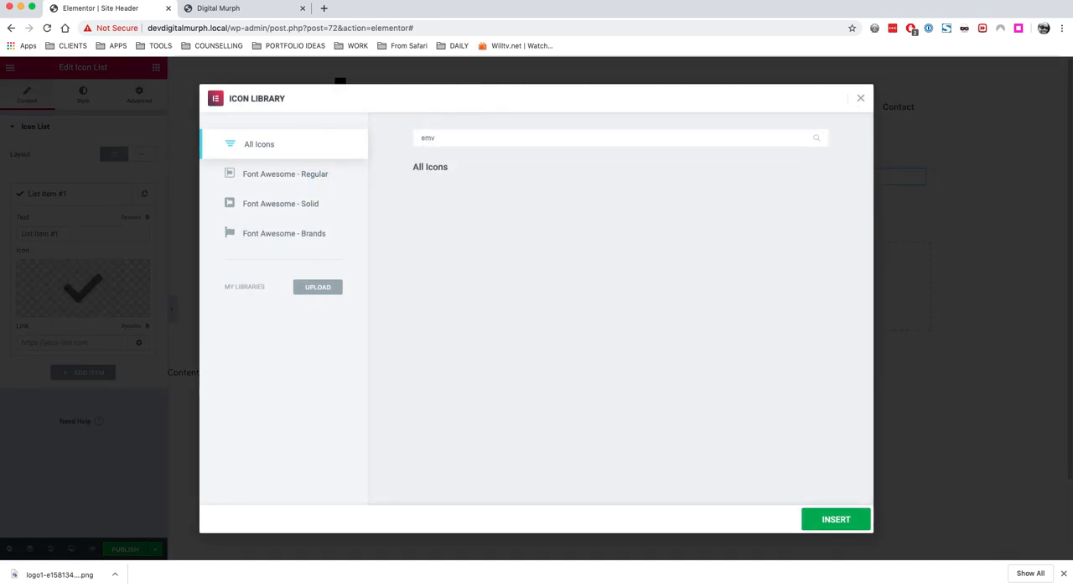
pyautogui.press('BackSpace')
pyautogui.press('BackSpace')
pyautogui.write('v')
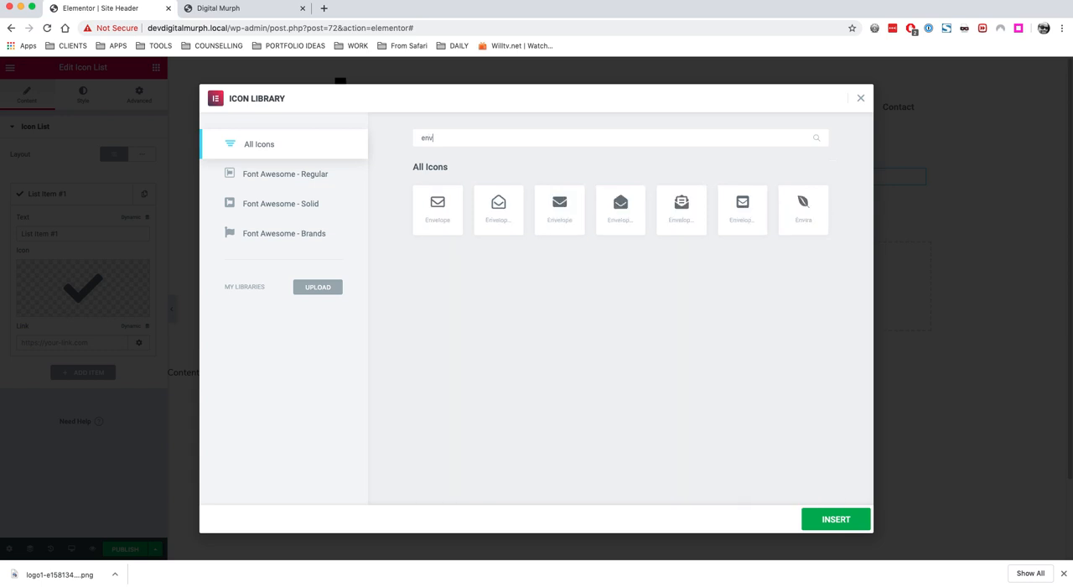
pyautogui.click(443, 210)
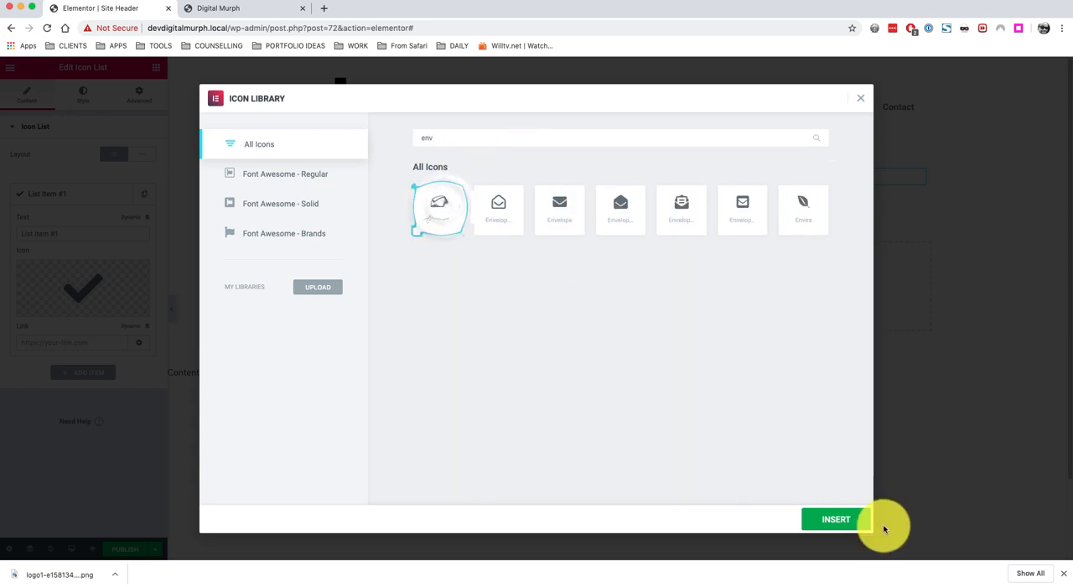
pyautogui.click(826, 514)
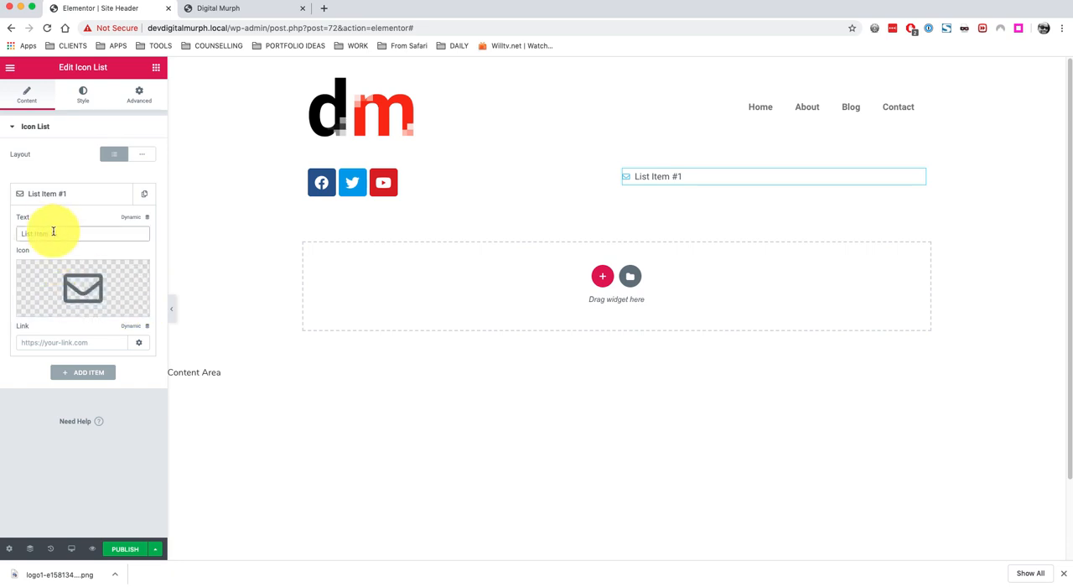
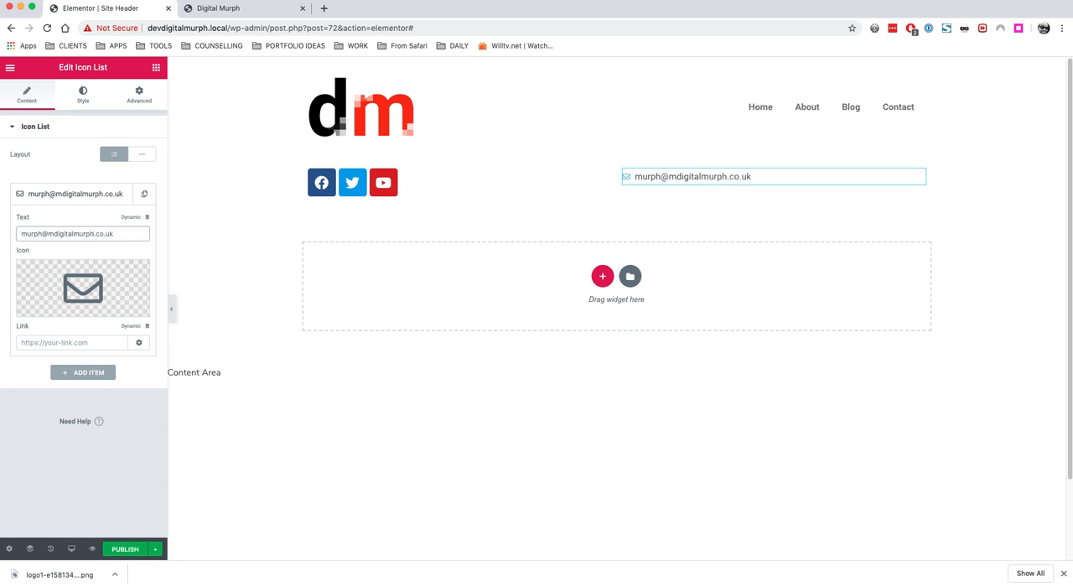
pyautogui.click(55, 232)
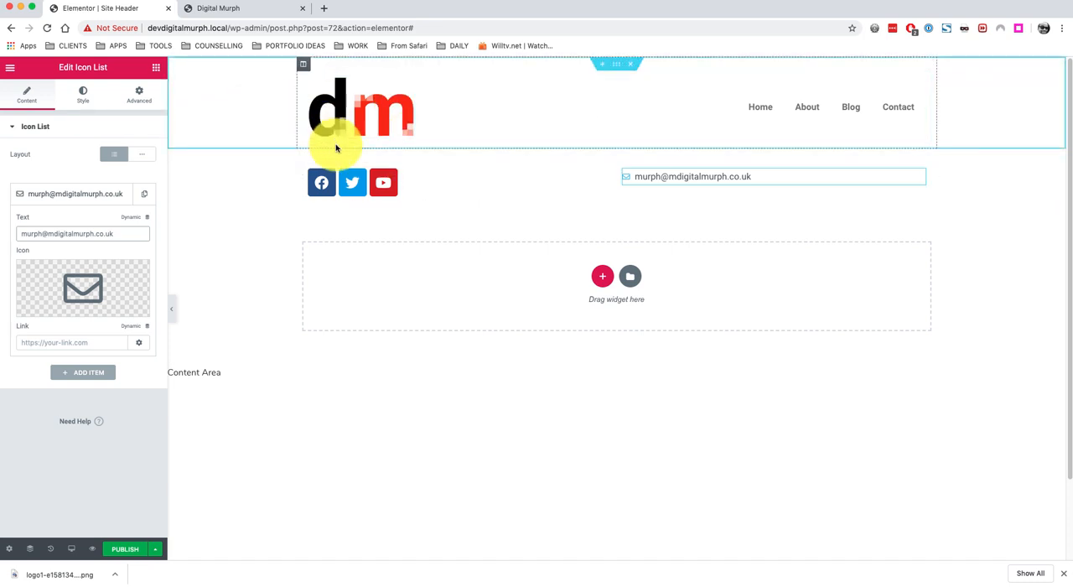
# Set the Nav Menu's typography size to 22 px.
pyautogui.click(617, 66)
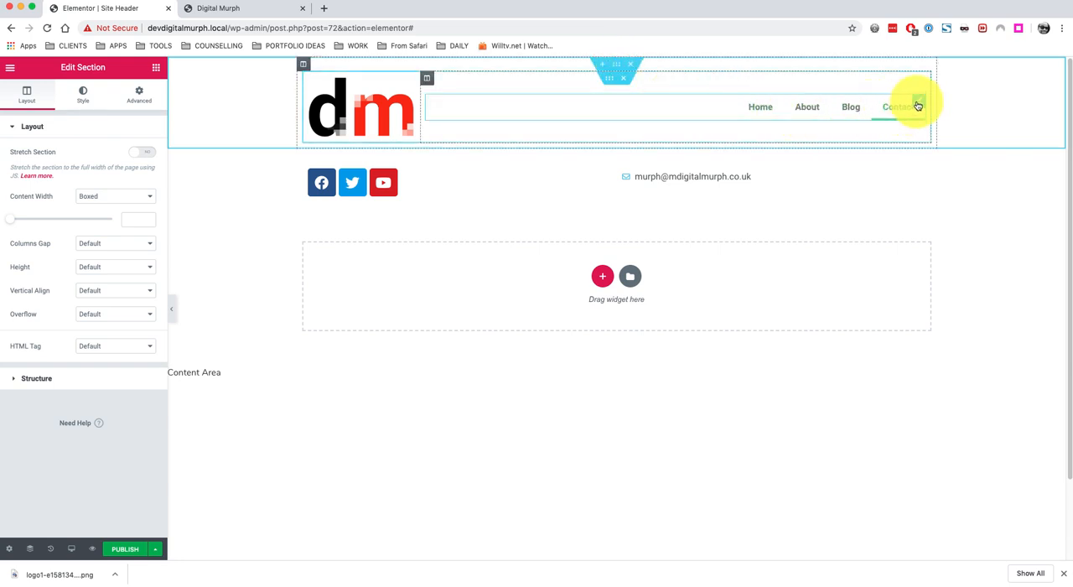
pyautogui.click(919, 107)
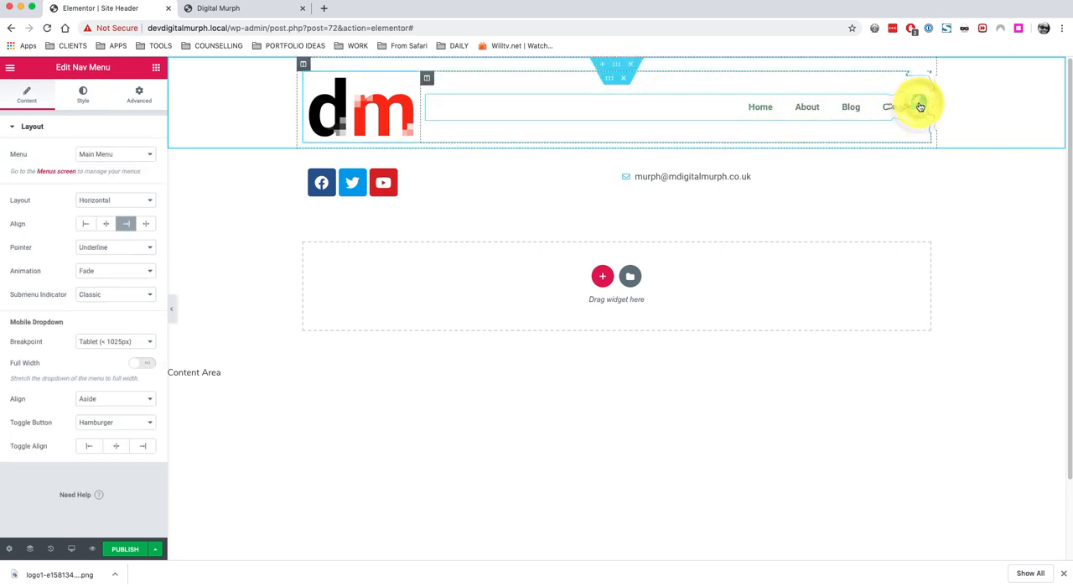
pyautogui.click(83, 95)
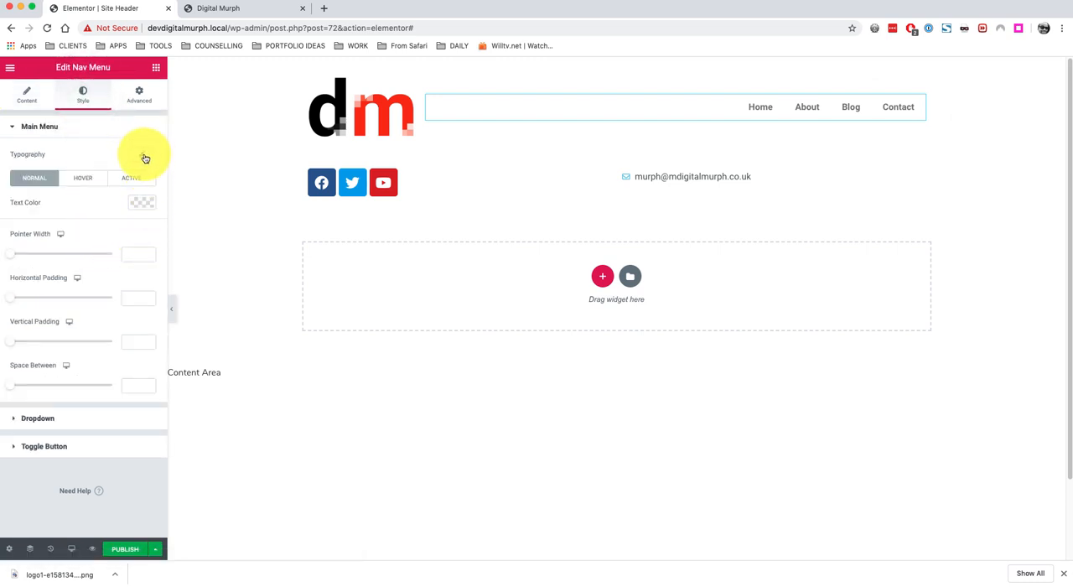
pyautogui.click(144, 157)
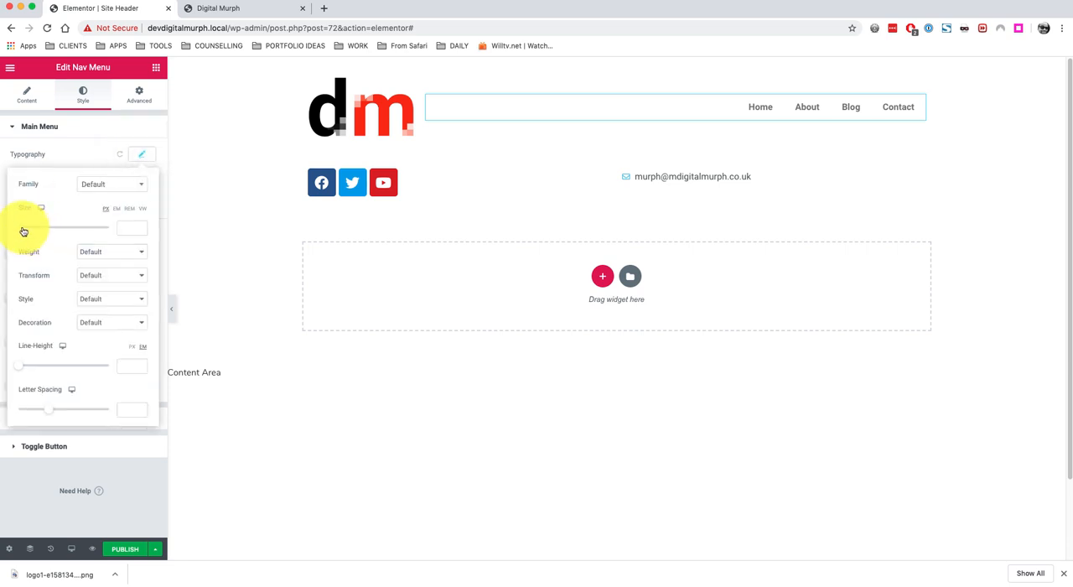
pyautogui.moveTo(27, 232); pyautogui.dragTo(30, 234)
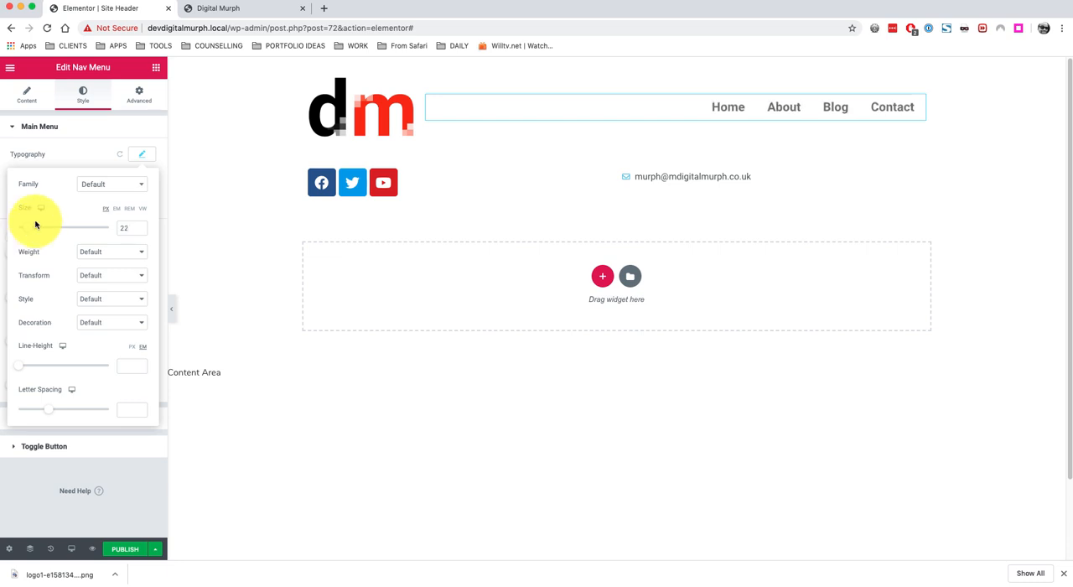
pyautogui.click(74, 156)
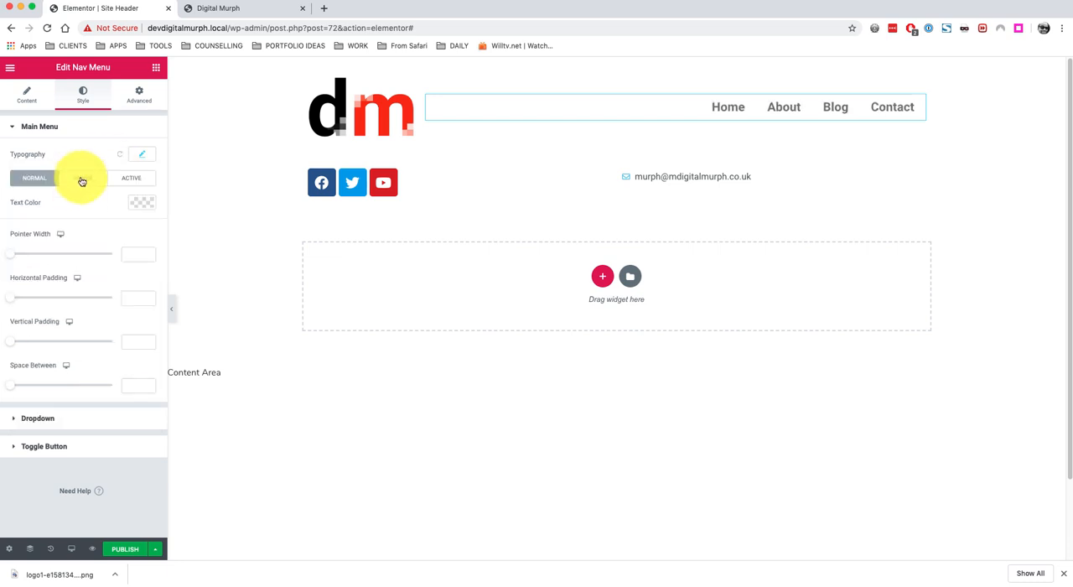
# Set the Nav Menu's active-state text color to red by pasting a color code.
pyautogui.click(139, 179)
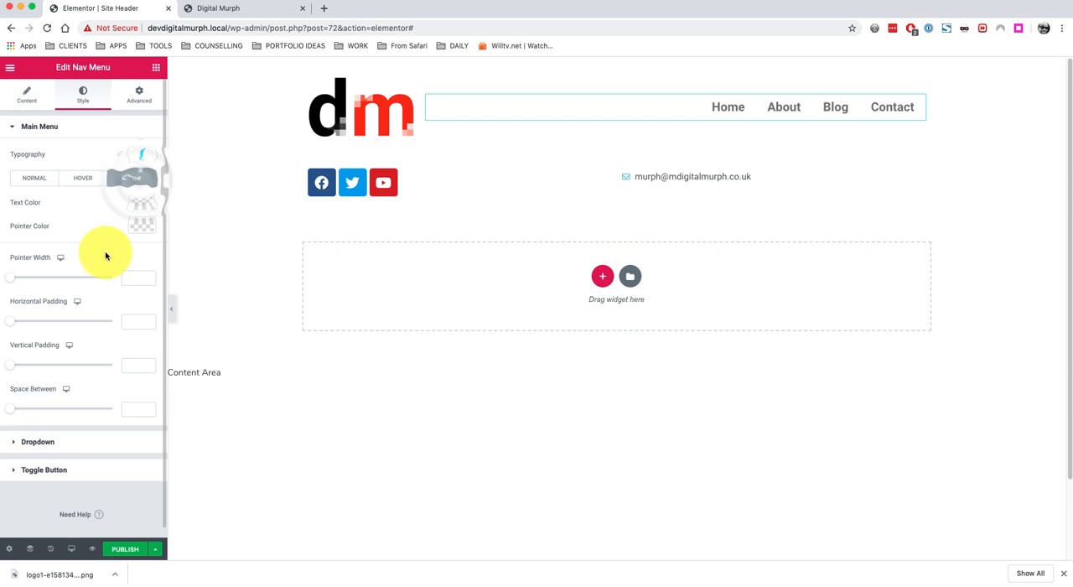
pyautogui.click(141, 203)
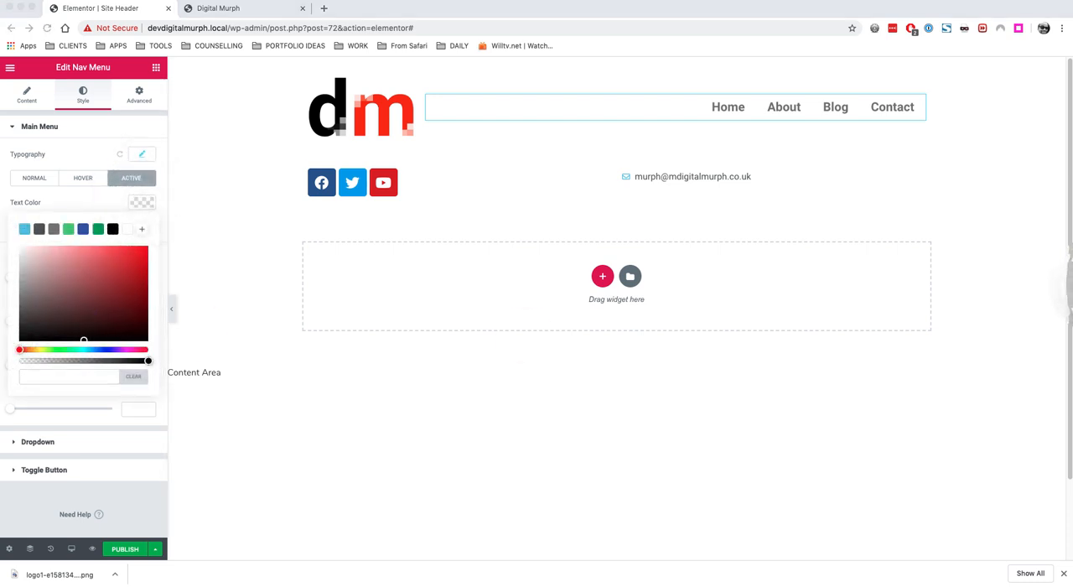
pyautogui.click(46, 377)
pyautogui.press('super+v')
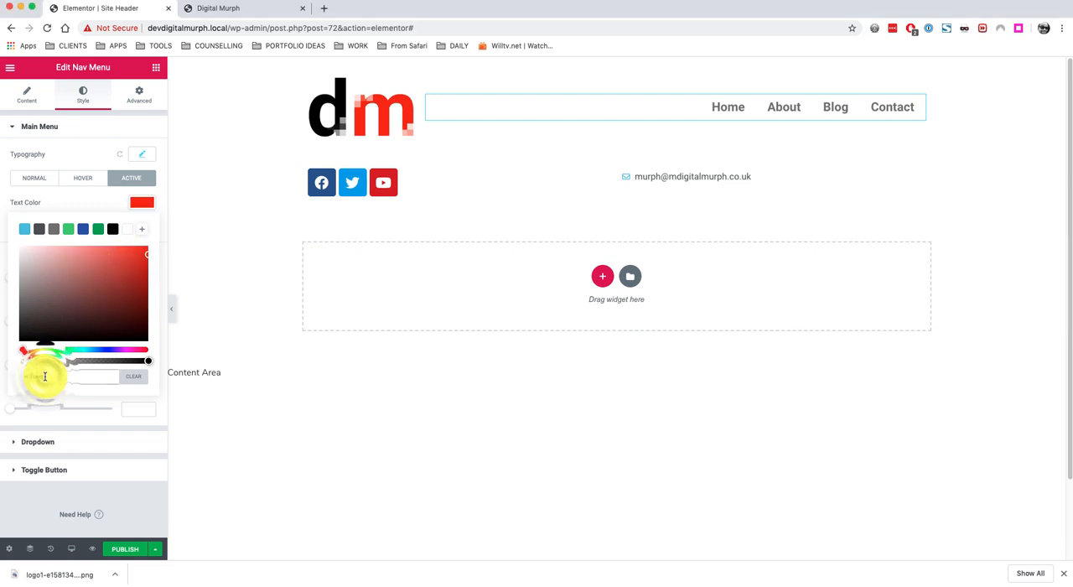
pyautogui.click(143, 202)
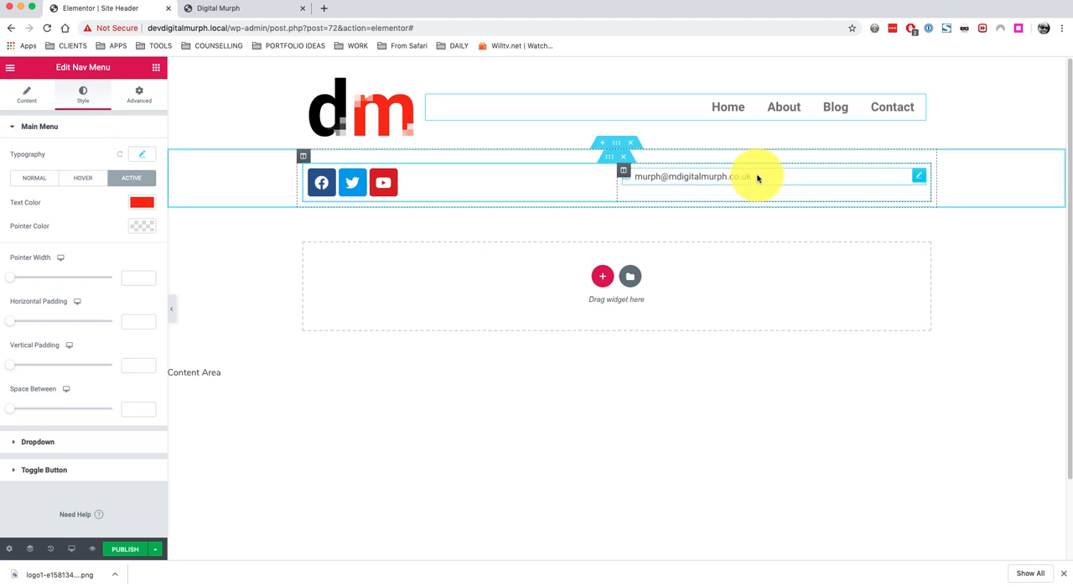
# Align the Icon List with the e-mail address to the right.
pyautogui.click(838, 176)
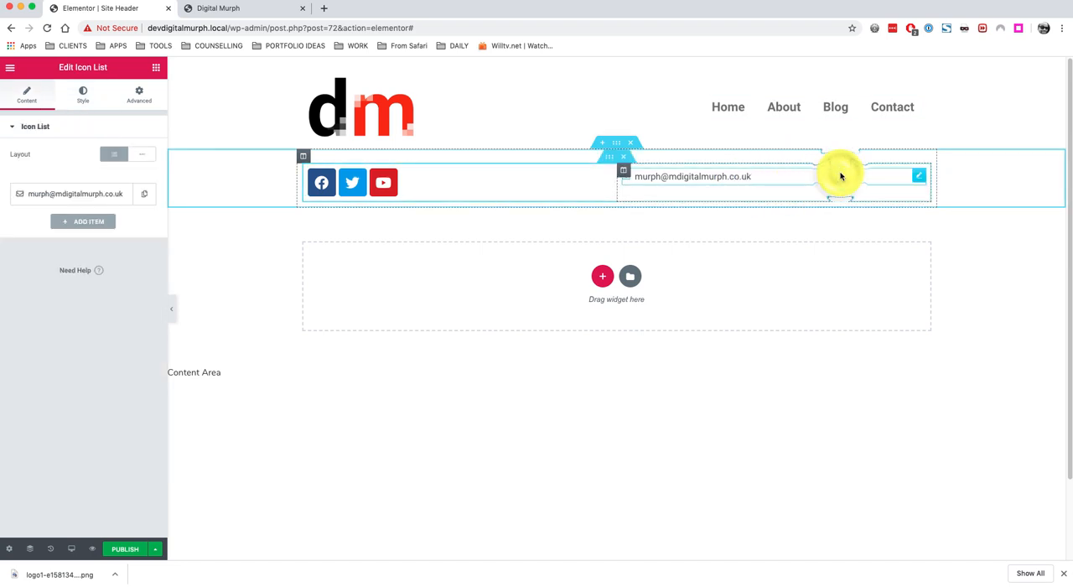
pyautogui.click(83, 92)
pyautogui.click(142, 199)
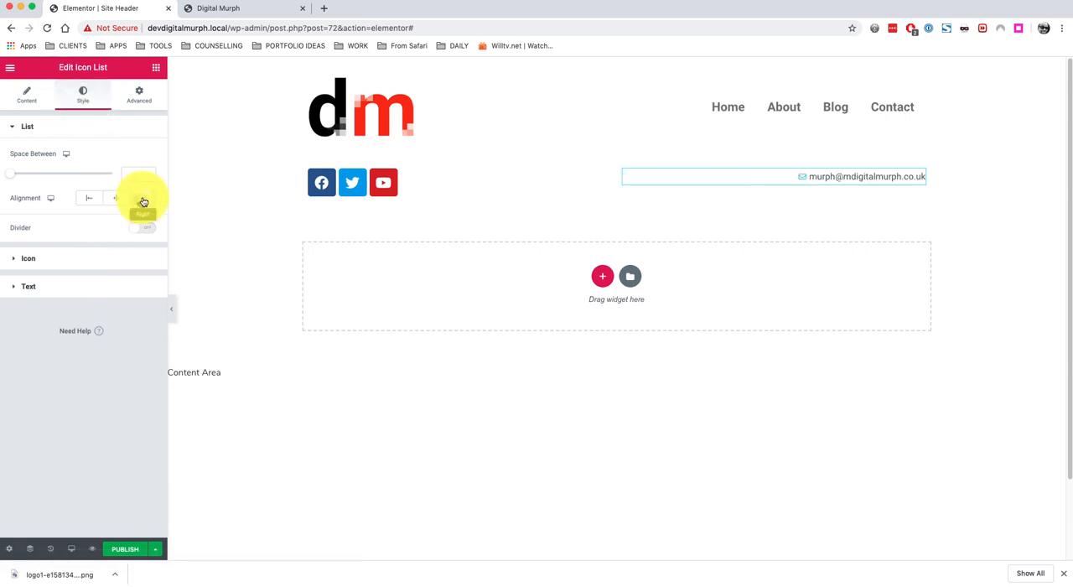
# Set the social icons' size to 14 px.
pyautogui.click(432, 182)
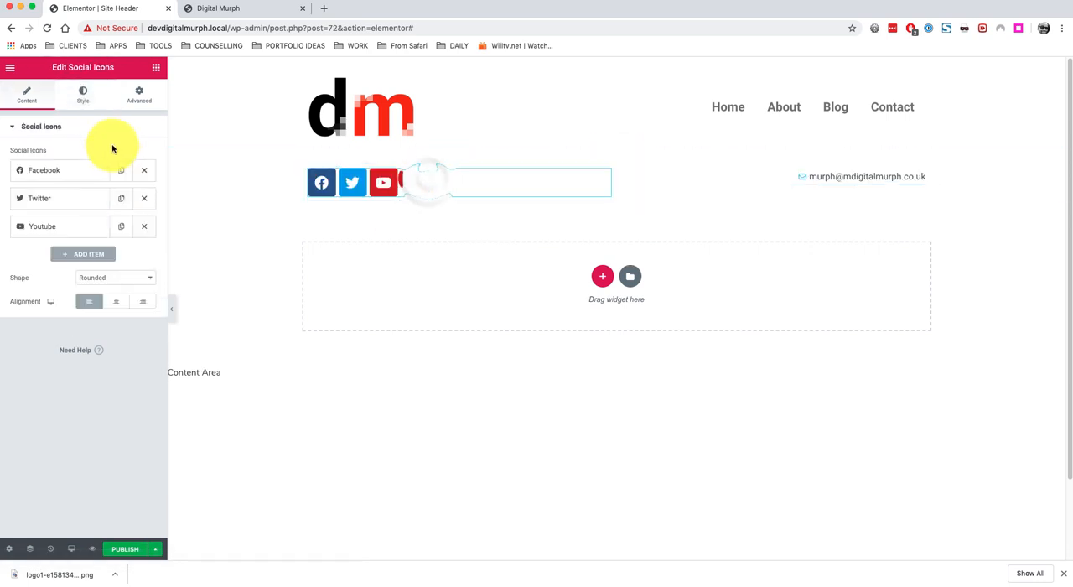
pyautogui.click(81, 94)
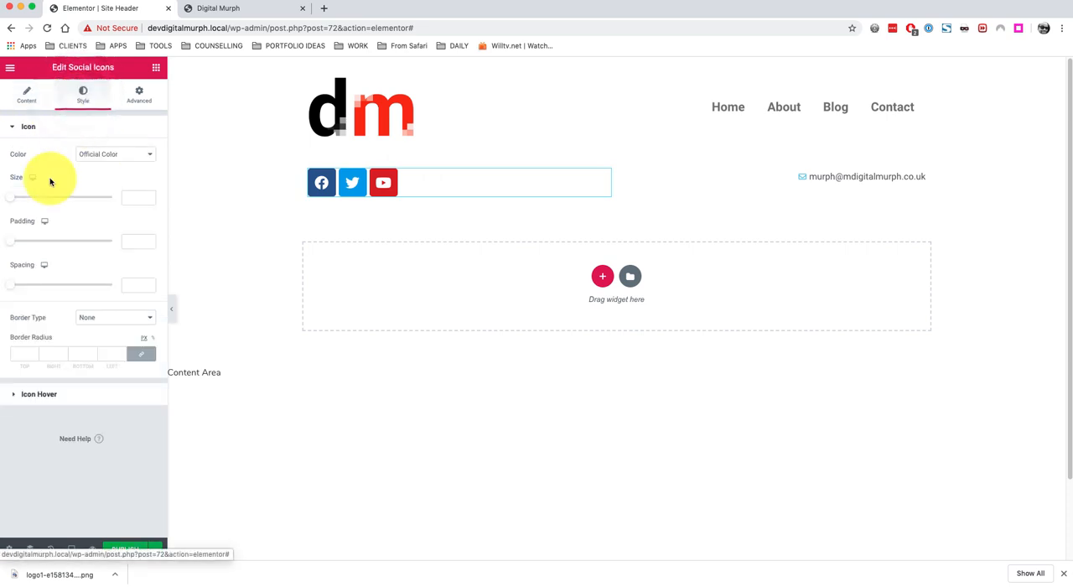
pyautogui.moveTo(14, 201); pyautogui.dragTo(16, 202)
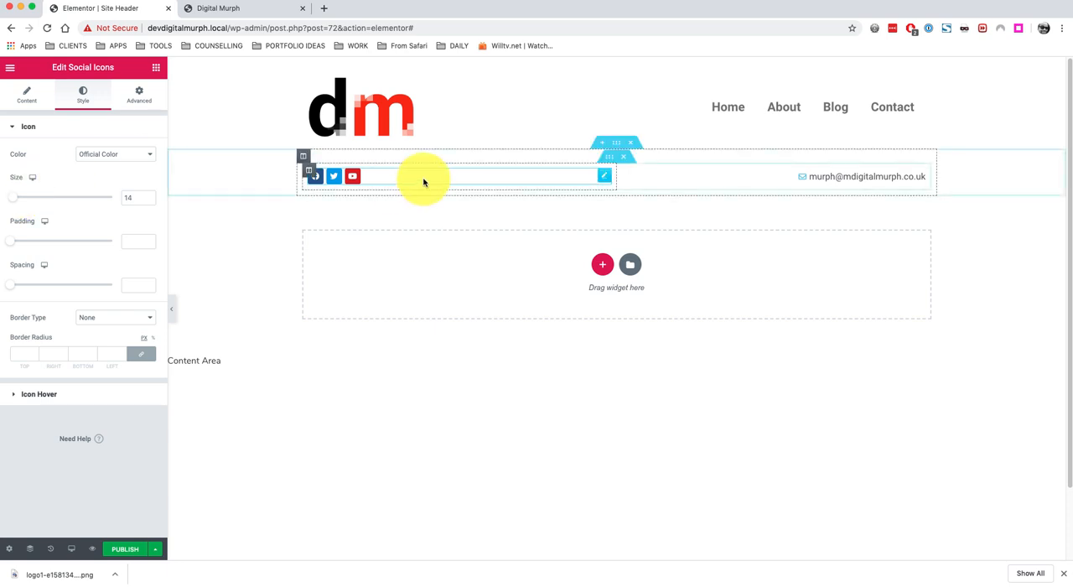
# Give the social icons and e-mail row a classic black background color.
pyautogui.click(616, 146)
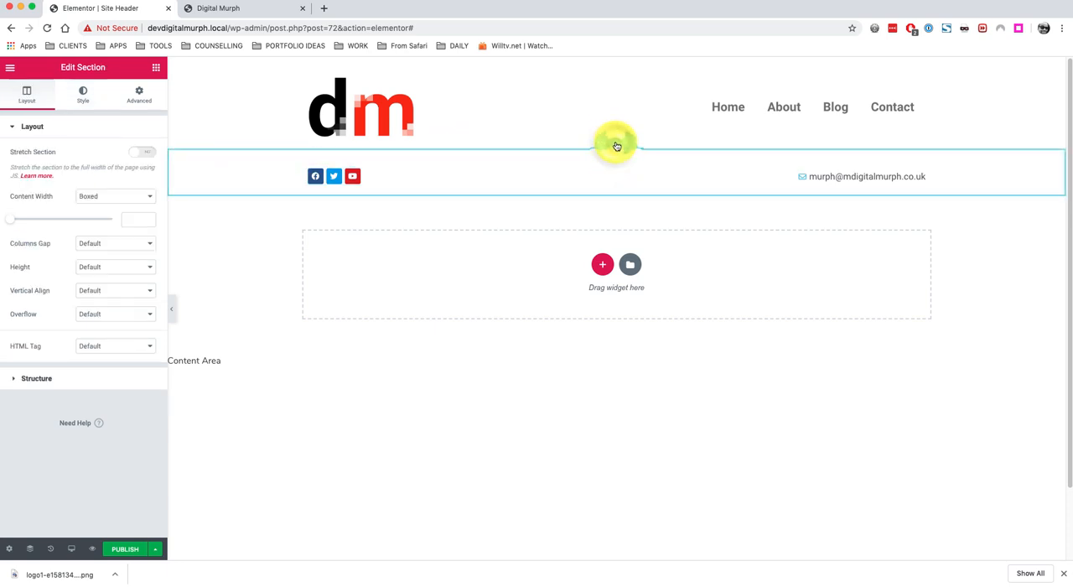
pyautogui.click(83, 93)
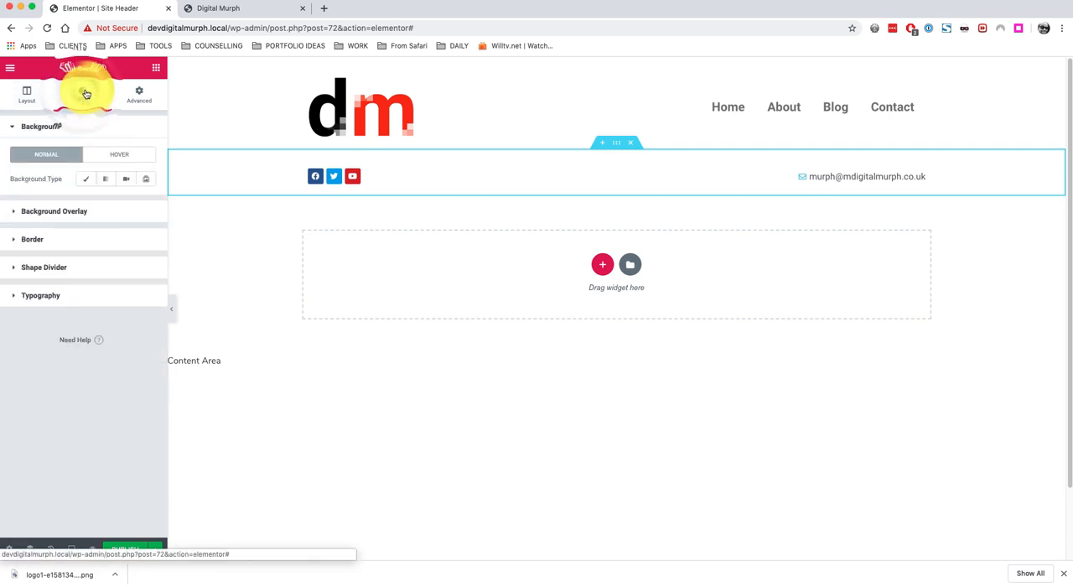
pyautogui.click(84, 179)
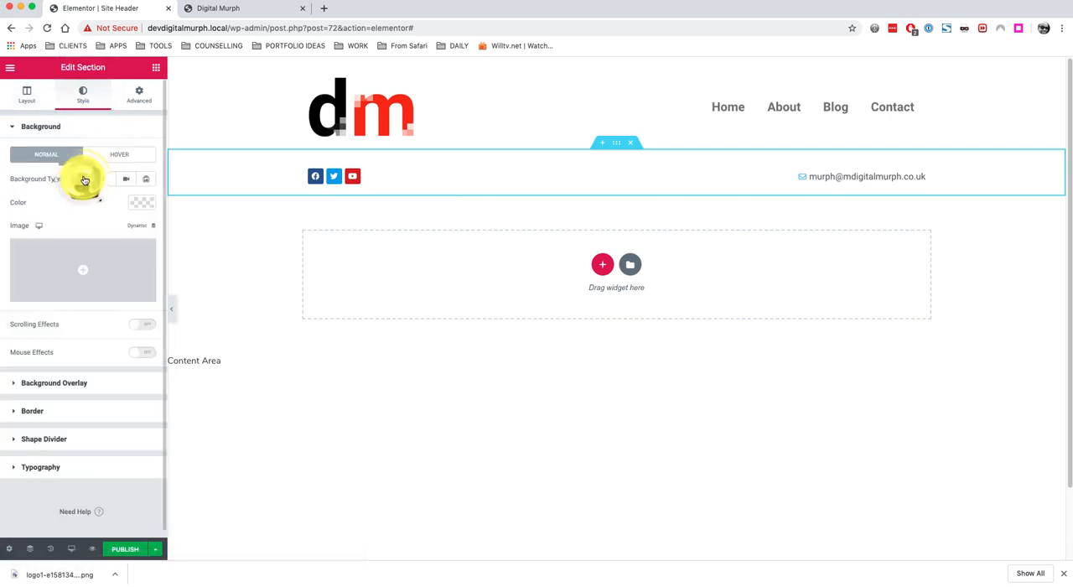
pyautogui.click(142, 205)
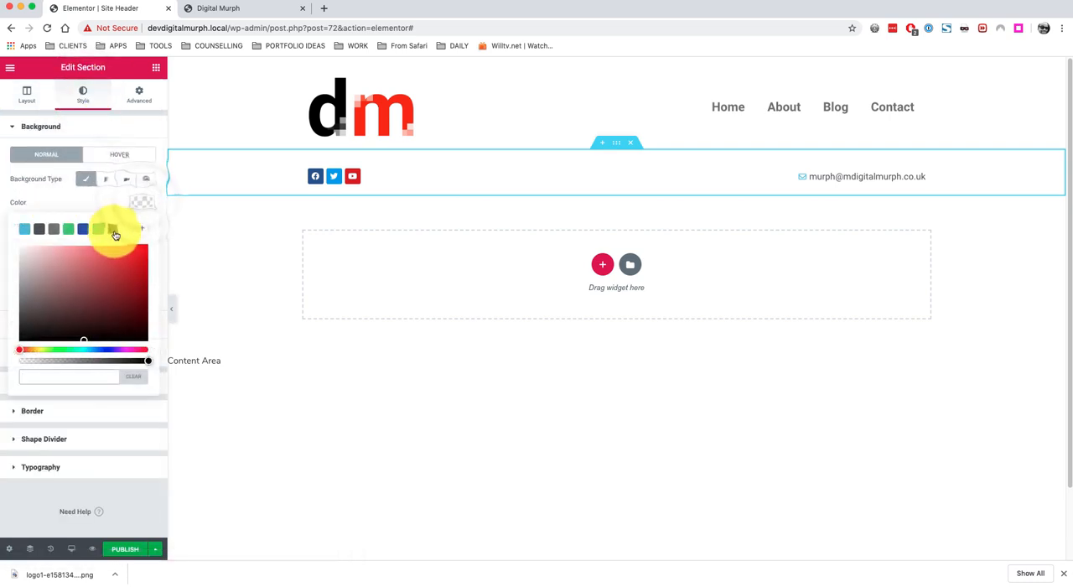
pyautogui.click(113, 228)
pyautogui.click(144, 207)
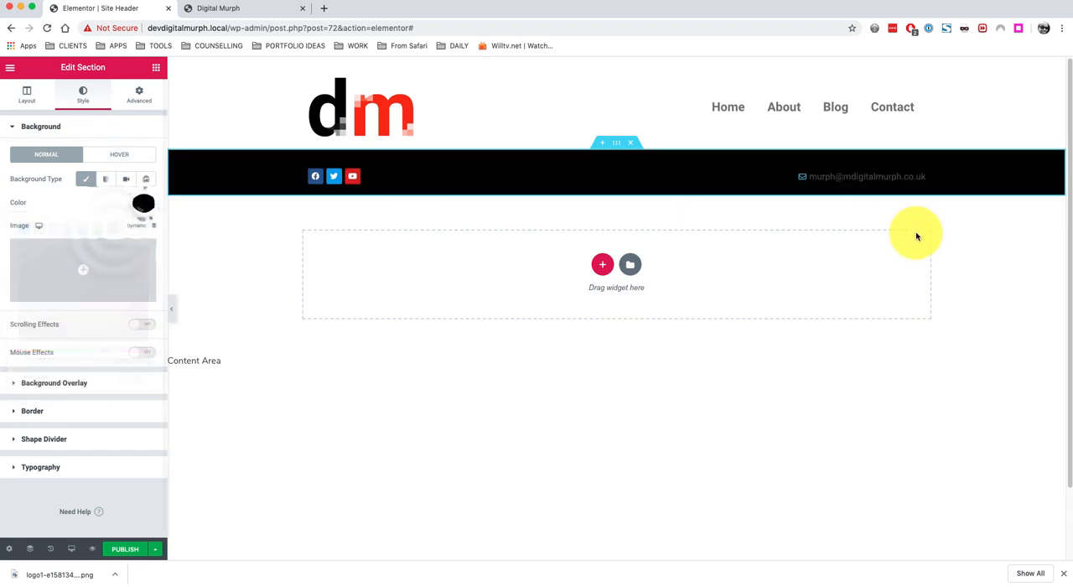
# Select the e-mail Icon List and set its text color to white.
pyautogui.click(892, 177)
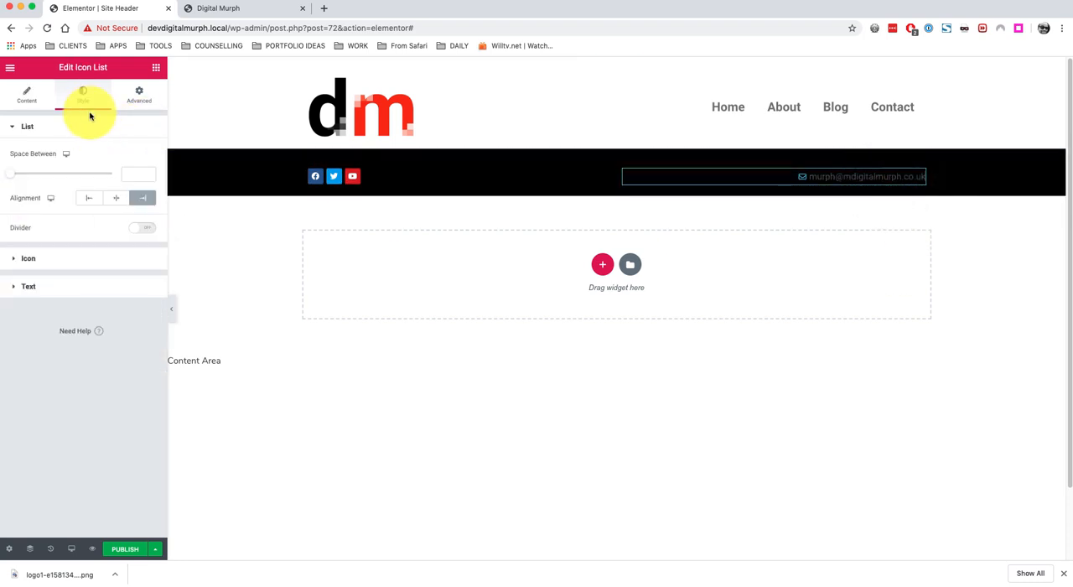
pyautogui.click(64, 285)
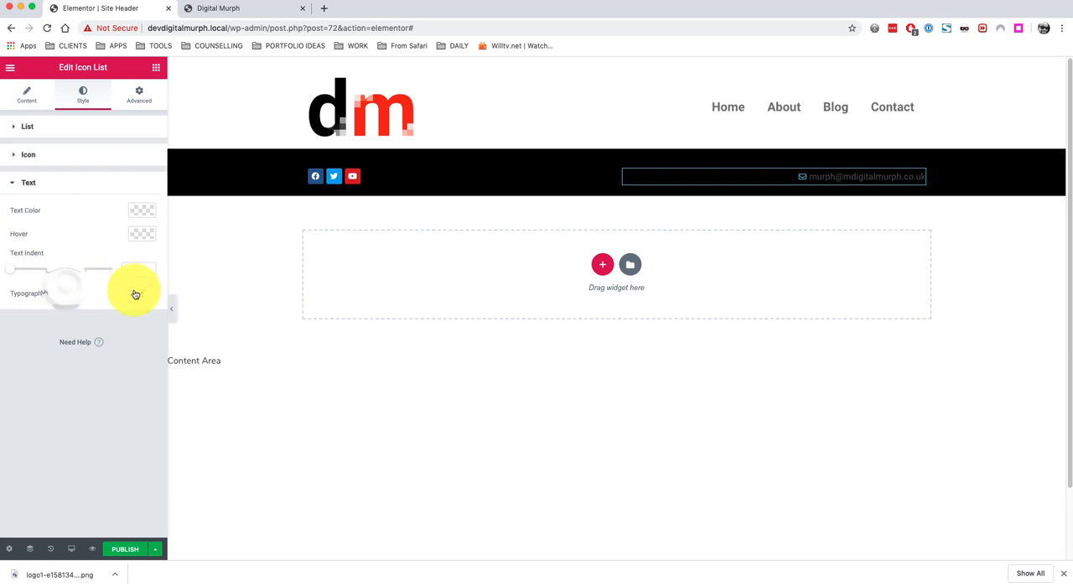
pyautogui.click(139, 211)
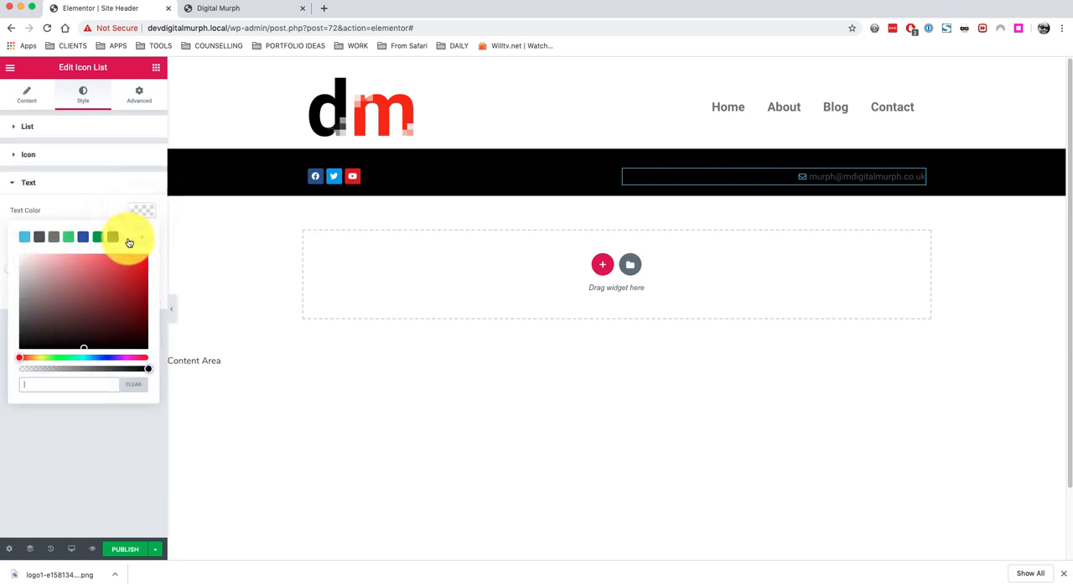
pyautogui.click(127, 238)
pyautogui.click(147, 211)
# Set the e-mail Icon List's icon color to white.
pyautogui.click(114, 156)
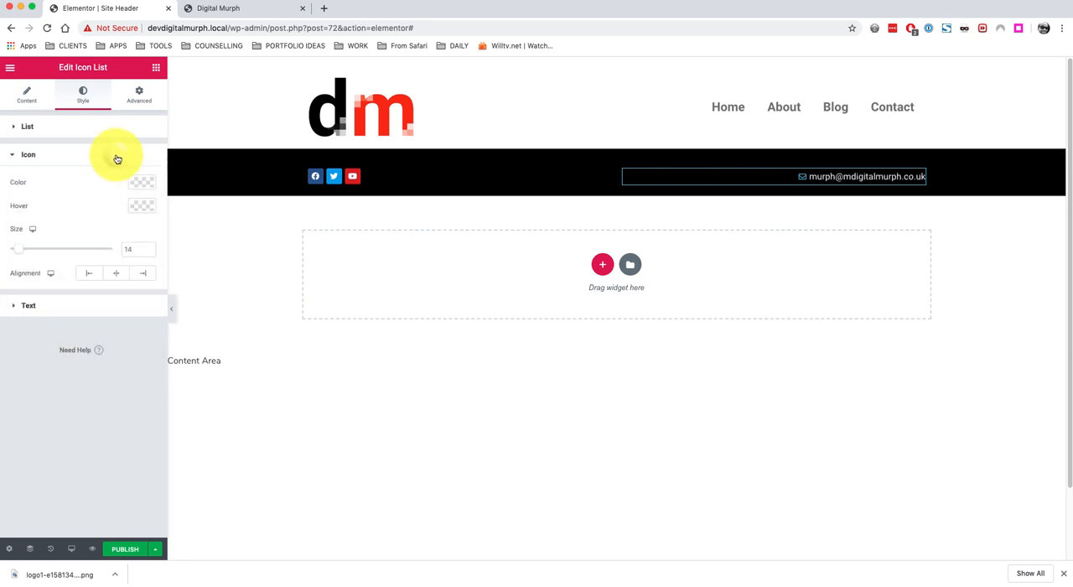
pyautogui.click(142, 186)
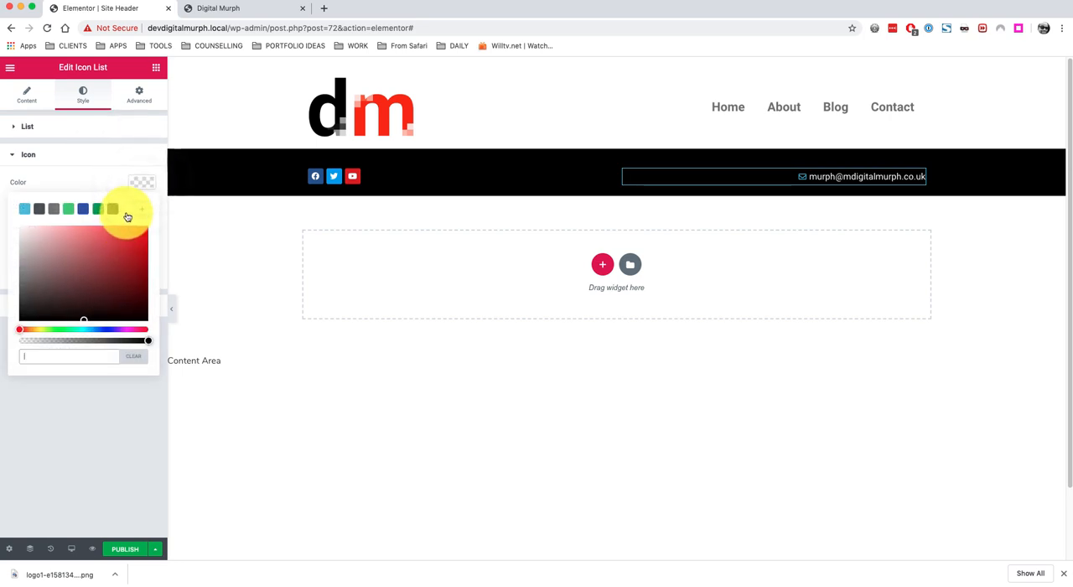
pyautogui.click(127, 208)
pyautogui.click(143, 185)
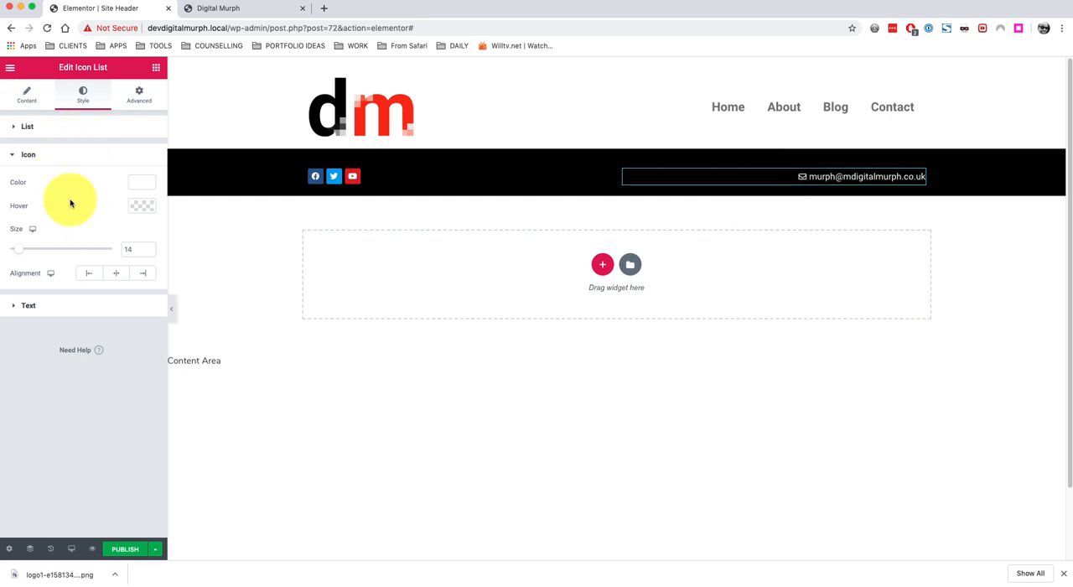
# Set the e-mail text typography to weight 600 and size 18 px.
pyautogui.click(67, 305)
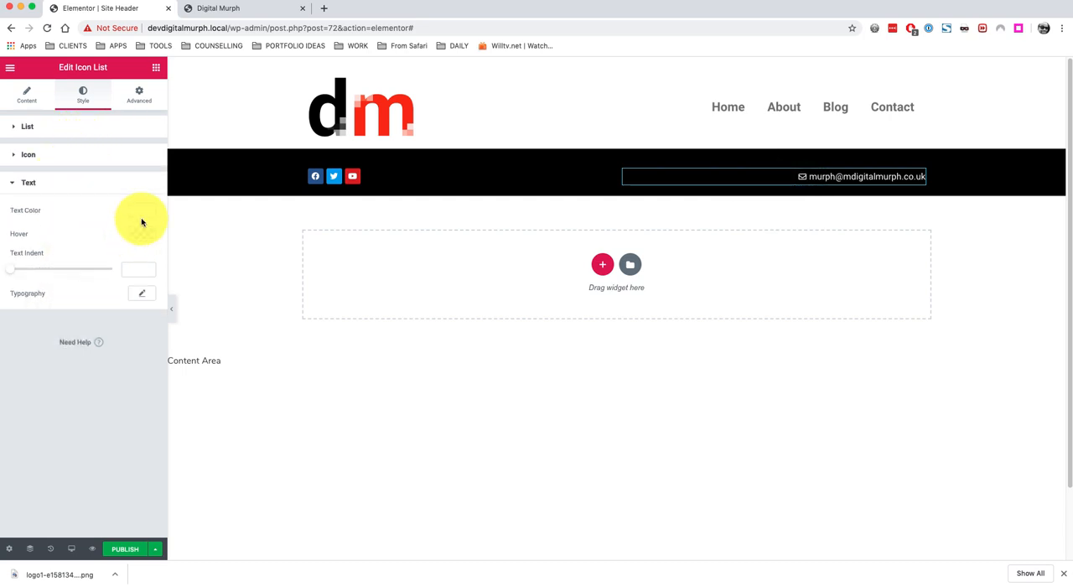
pyautogui.click(142, 294)
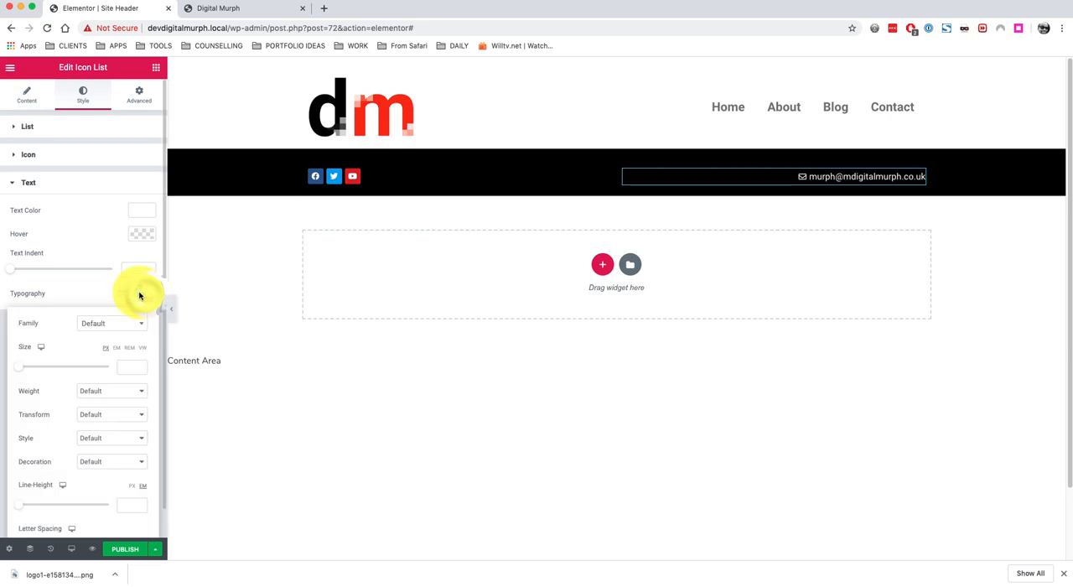
pyautogui.click(119, 392)
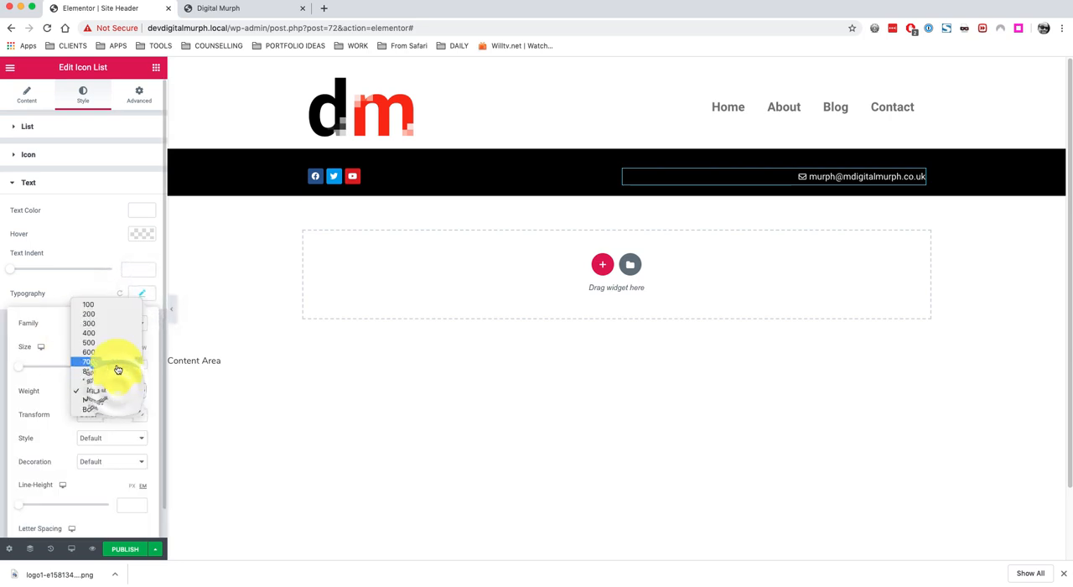
pyautogui.click(115, 354)
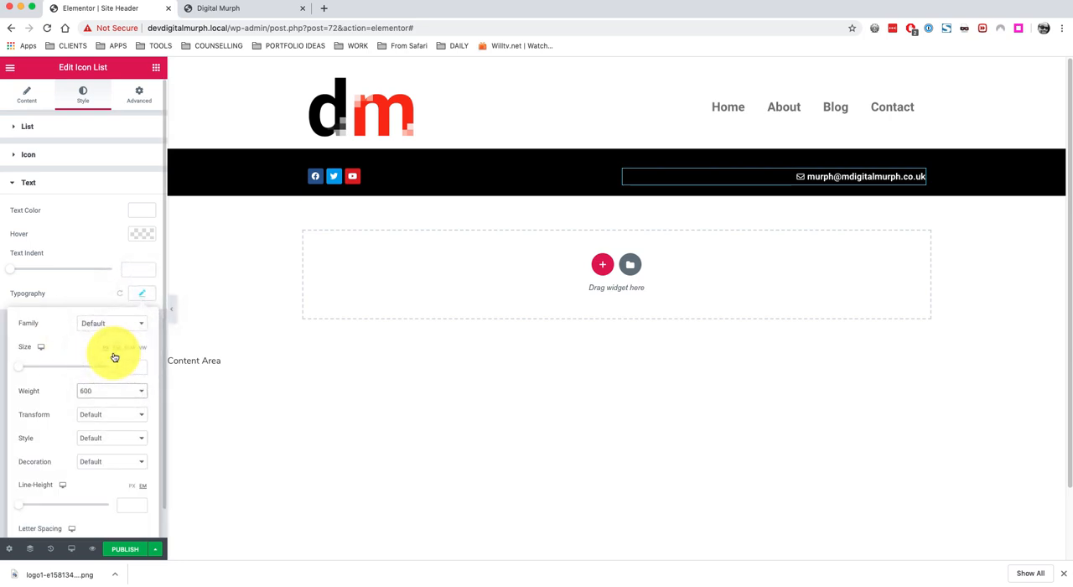
pyautogui.click(142, 293)
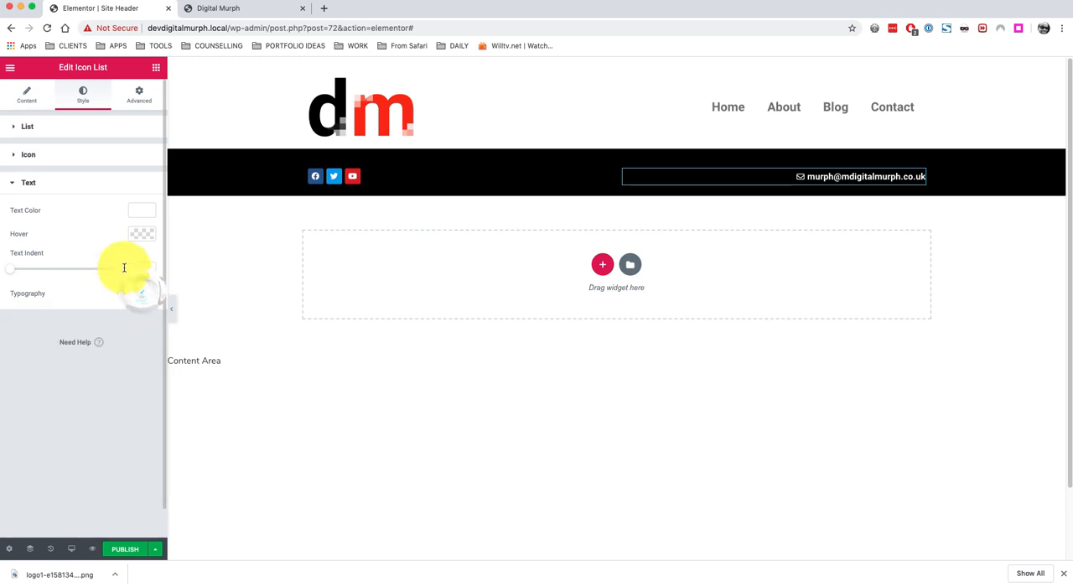
pyautogui.click(141, 294)
pyautogui.click(23, 370)
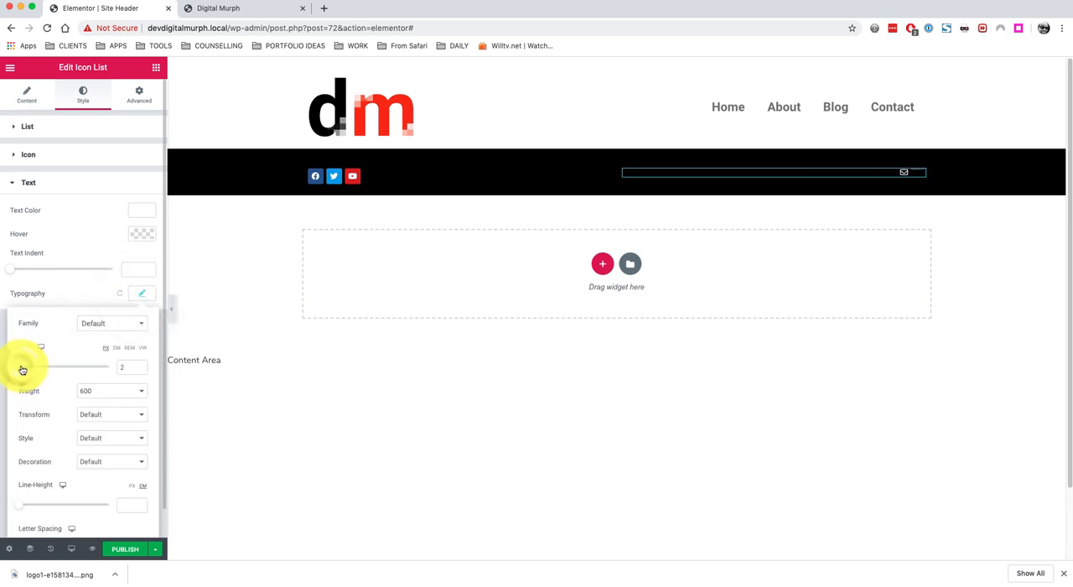
pyautogui.moveTo(24, 370); pyautogui.dragTo(30, 375)
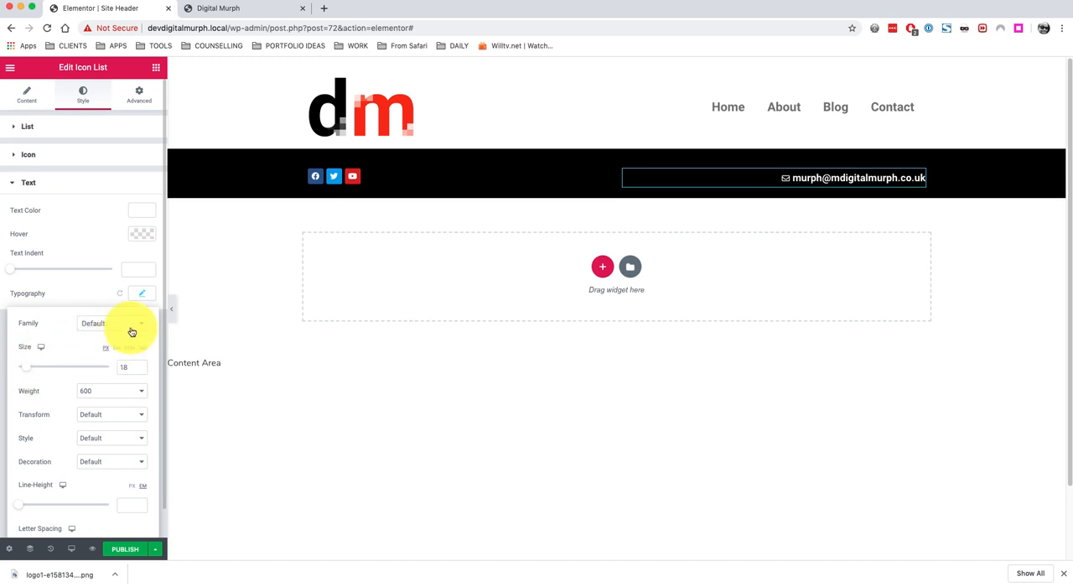
pyautogui.click(148, 297)
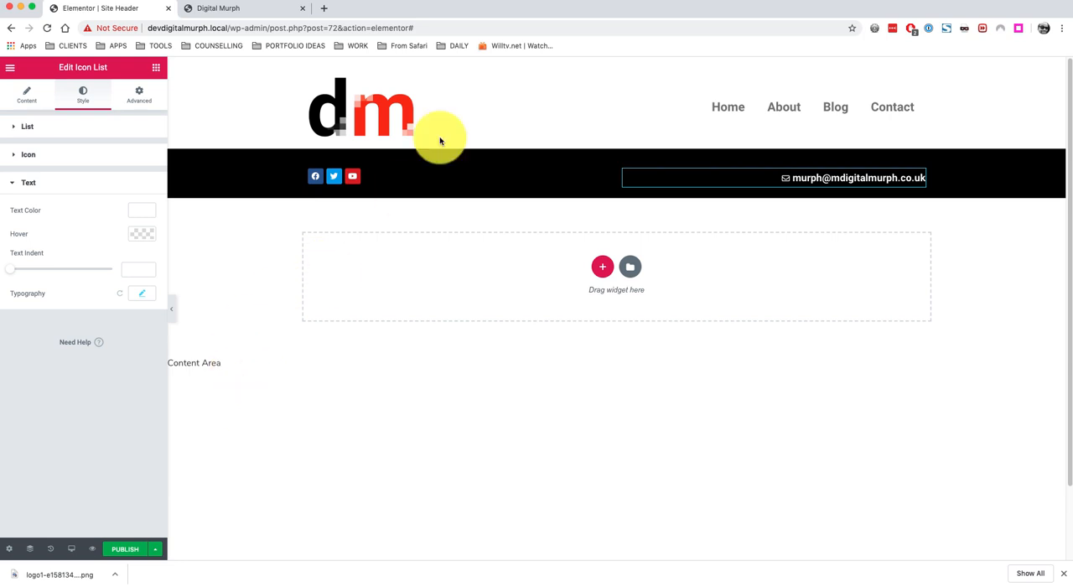
pyautogui.click(155, 67)
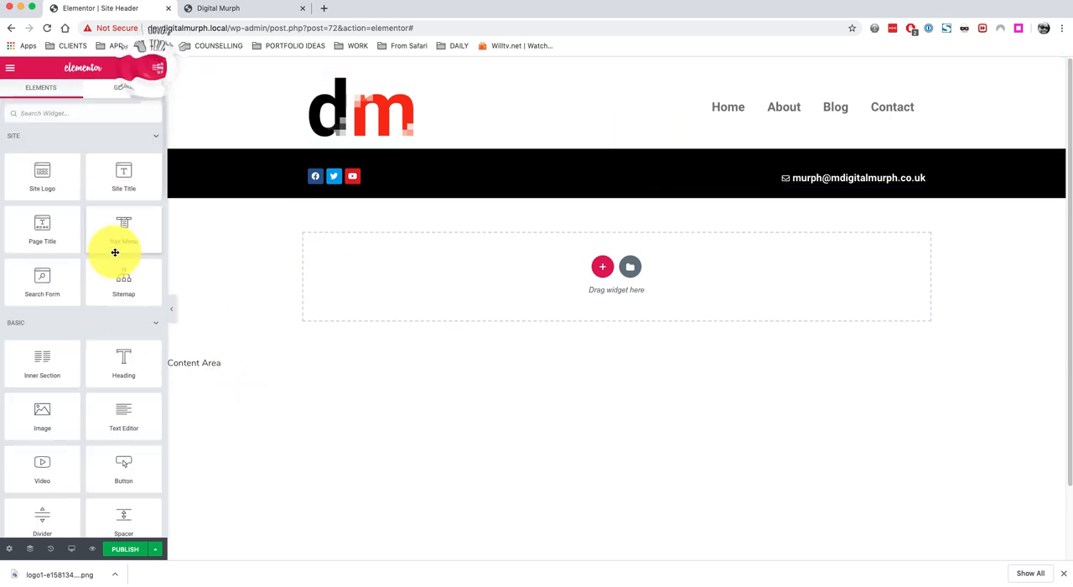
pyautogui.scroll(-10, 71, 419)
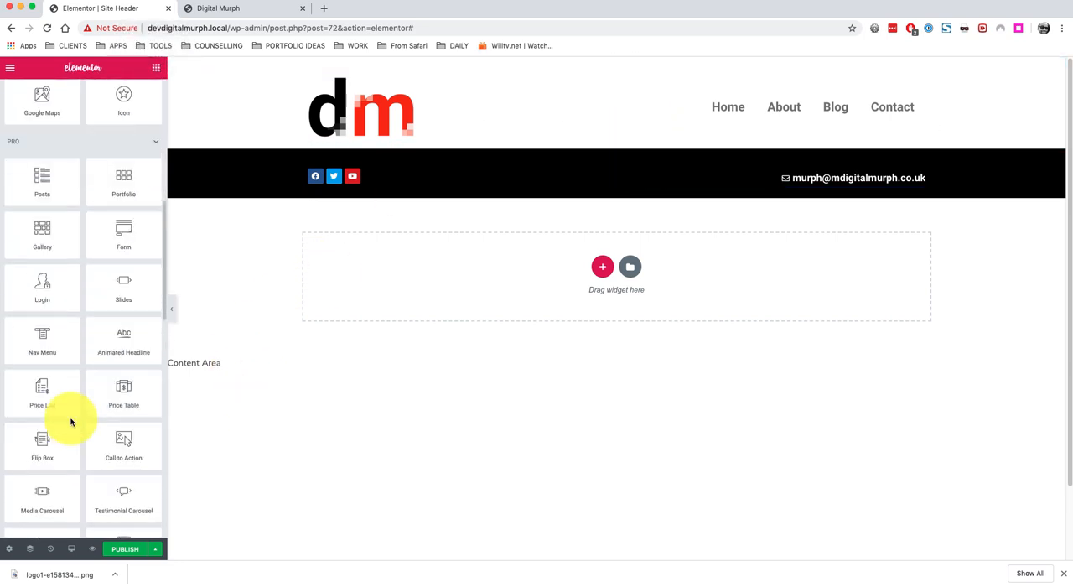
pyautogui.scroll(10, 71, 419)
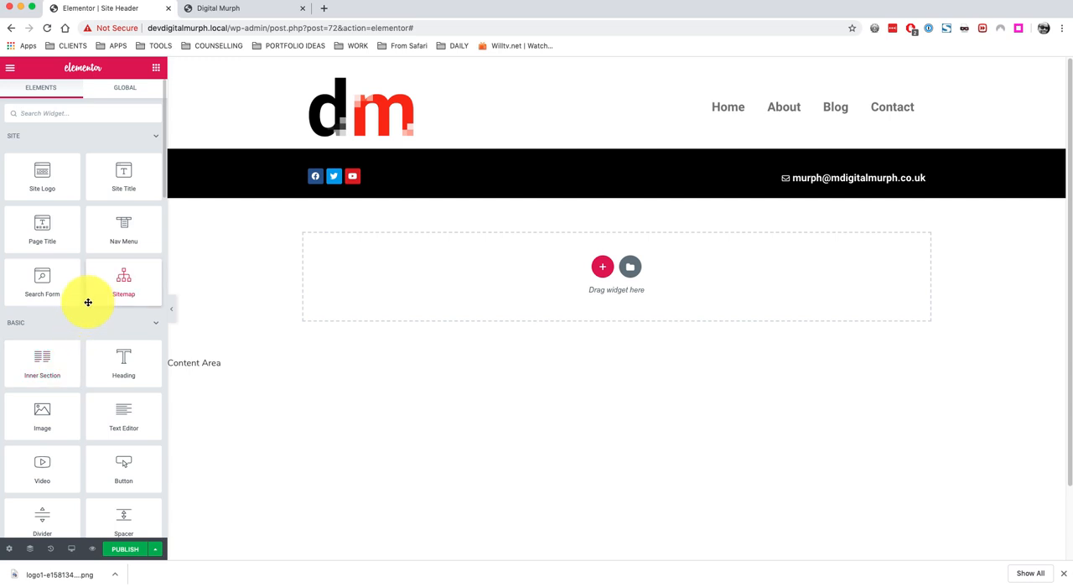
pyautogui.click(79, 109)
pyautogui.write('se')
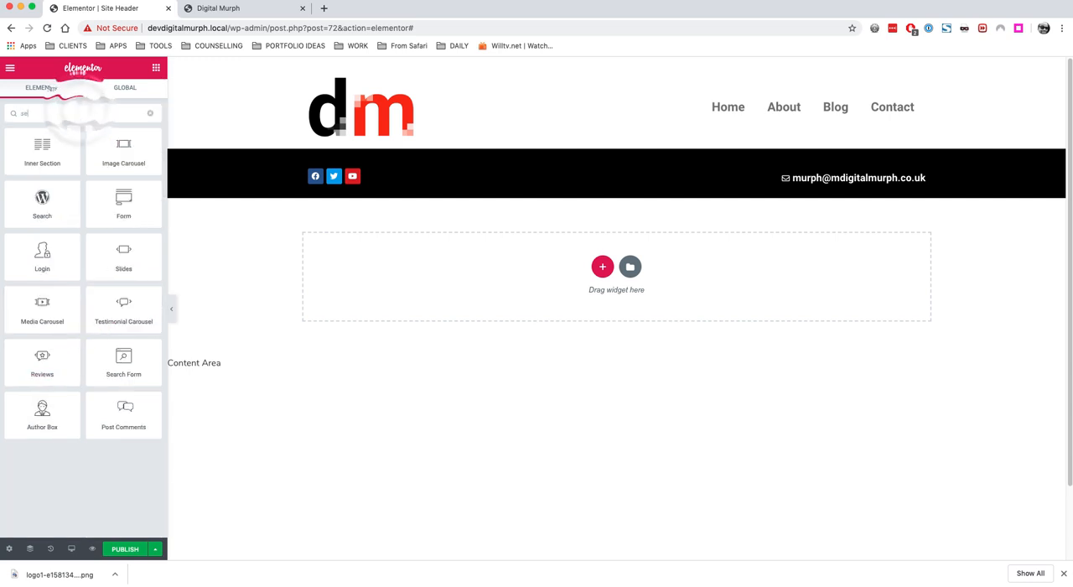
pyautogui.write('arc')
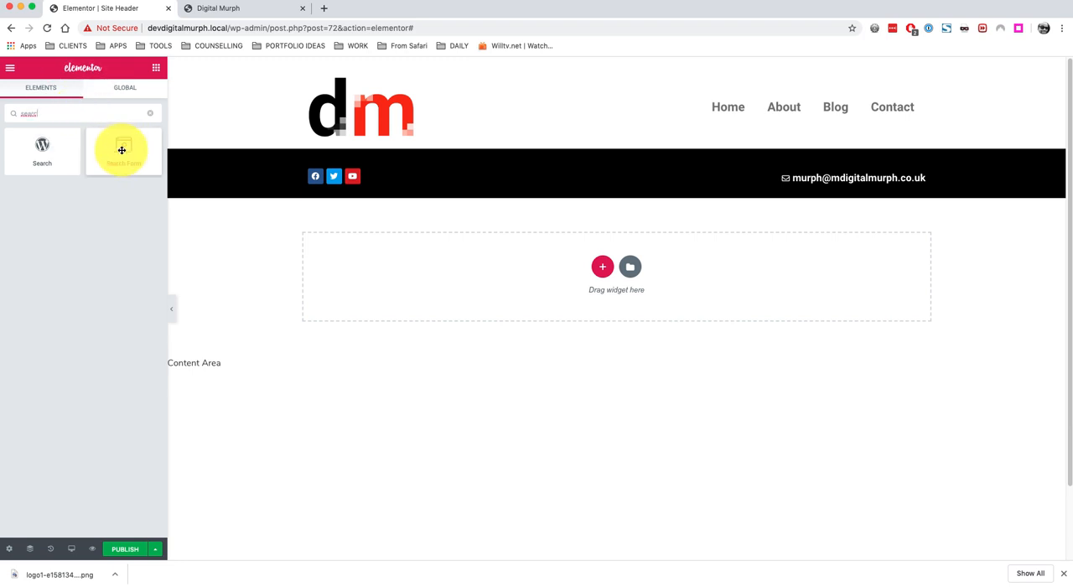
pyautogui.moveTo(122, 149); pyautogui.dragTo(859, 110)
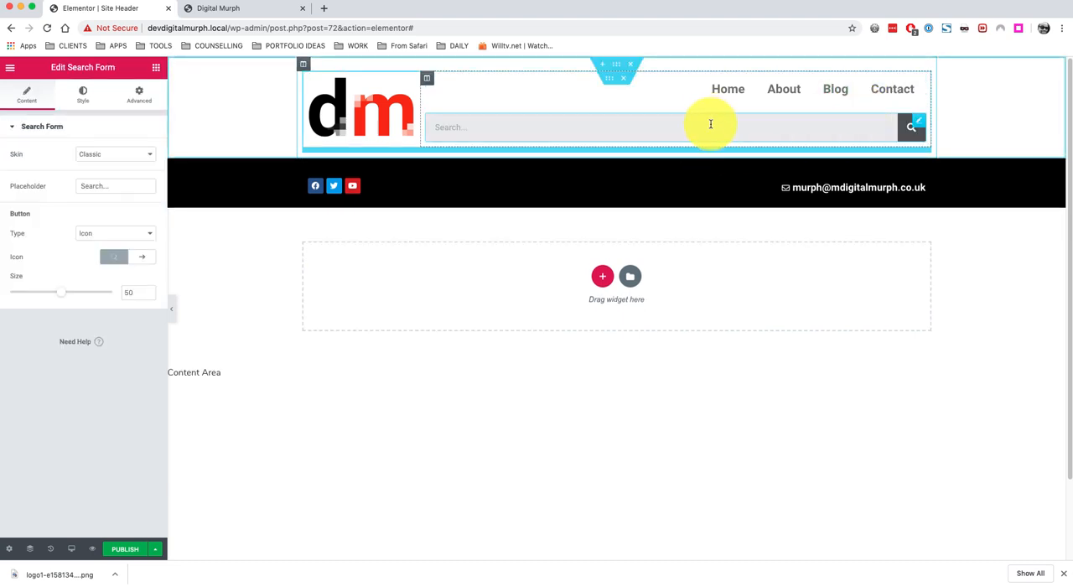
pyautogui.rightClick(921, 123)
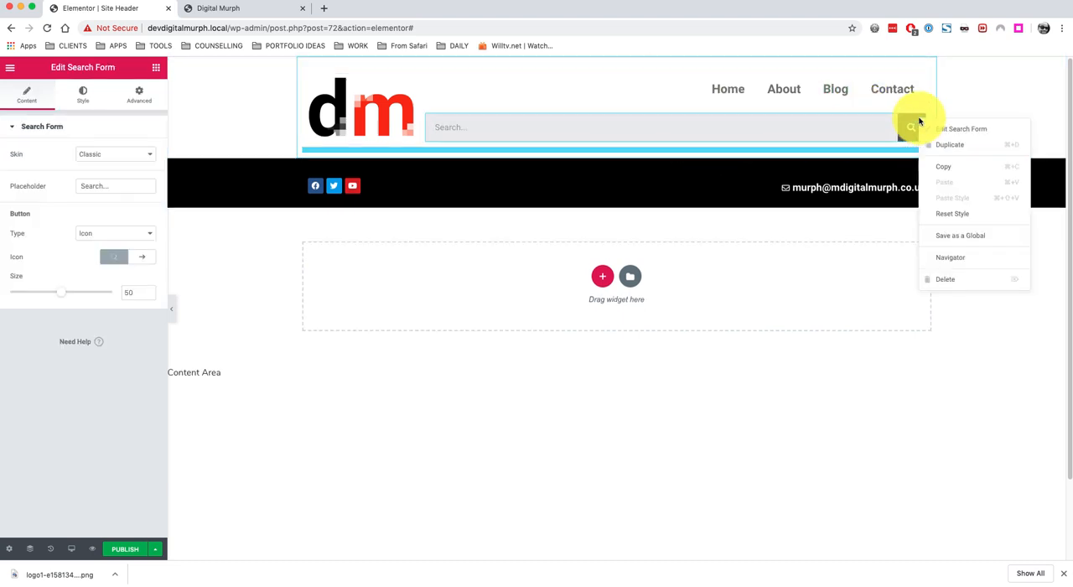
pyautogui.click(956, 279)
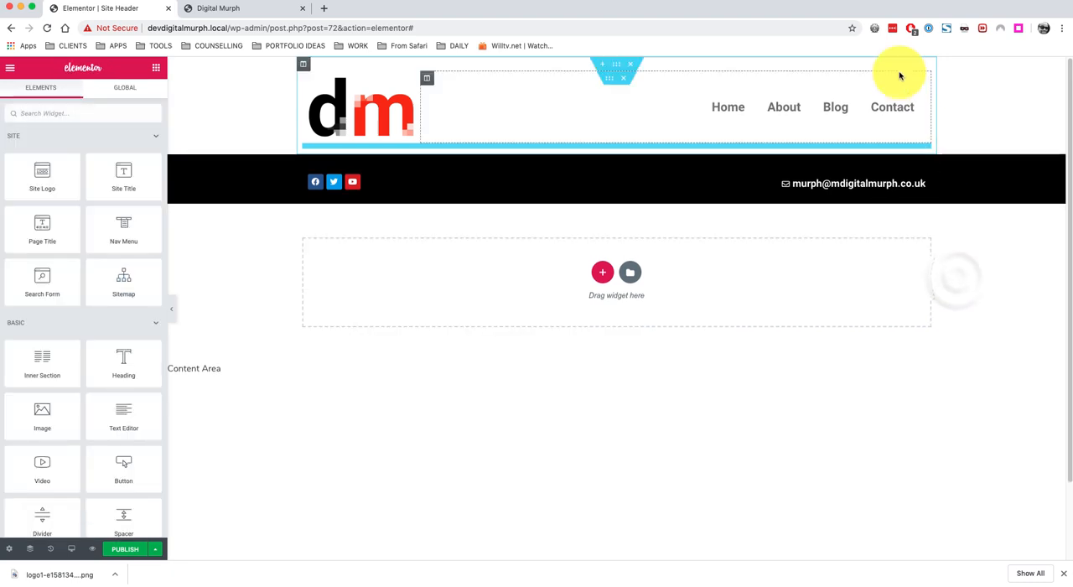
# Publish the header template and add a display condition set to Exclude.
pyautogui.click(133, 550)
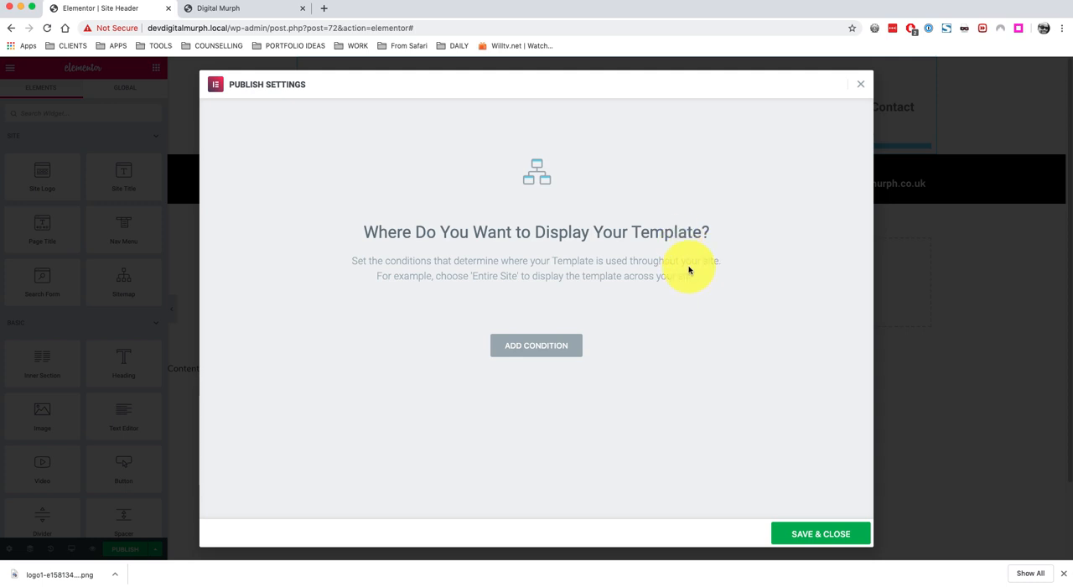
pyautogui.click(528, 348)
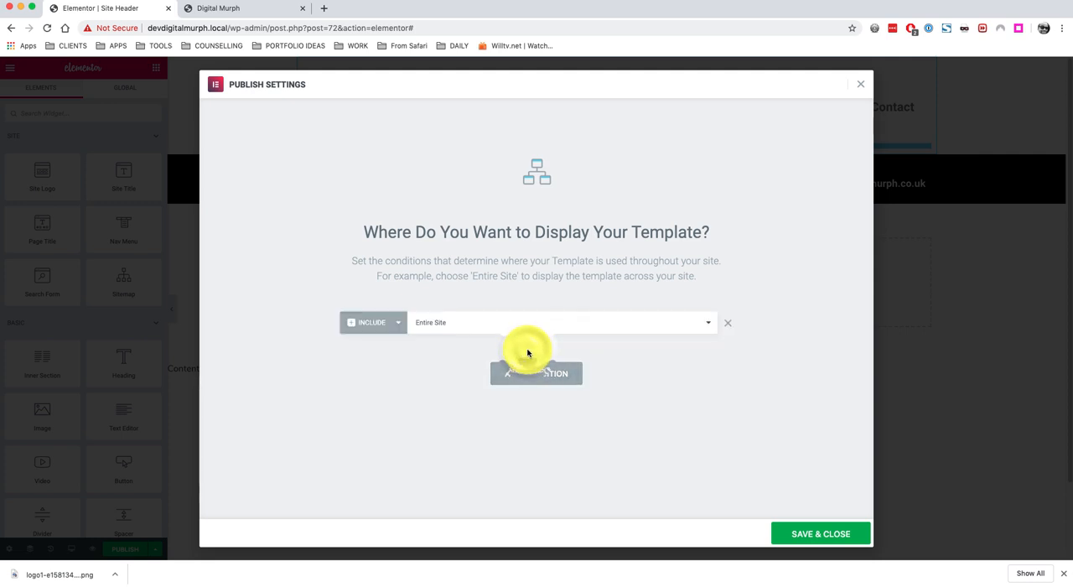
pyautogui.click(459, 324)
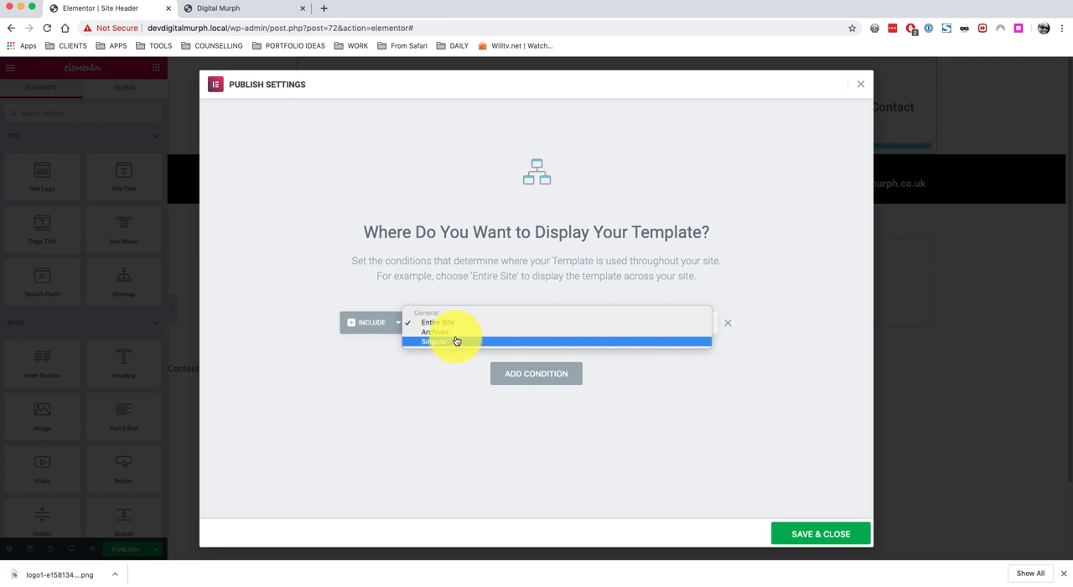
pyautogui.click(474, 288)
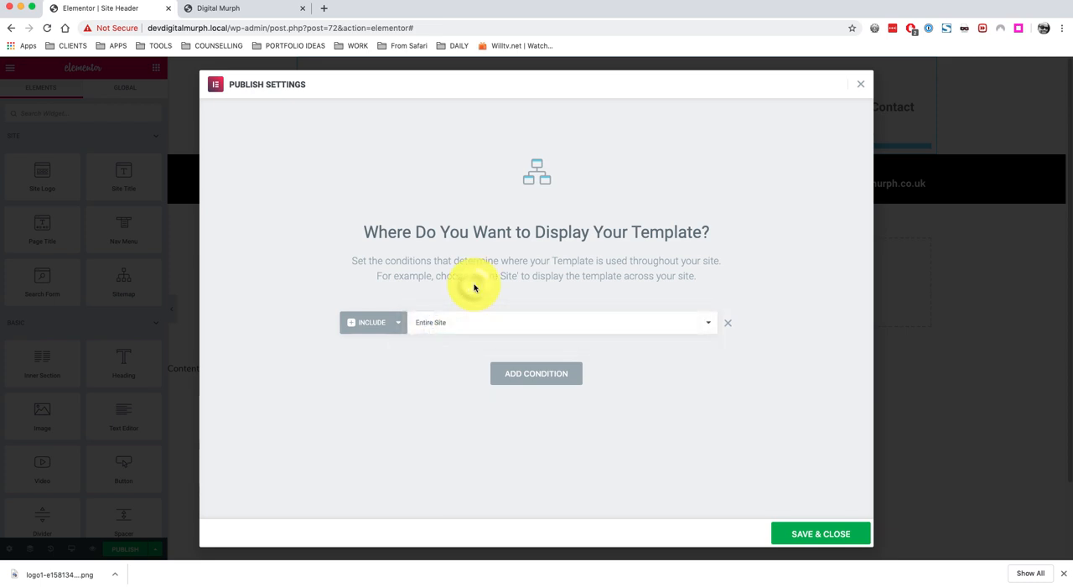
pyautogui.click(377, 323)
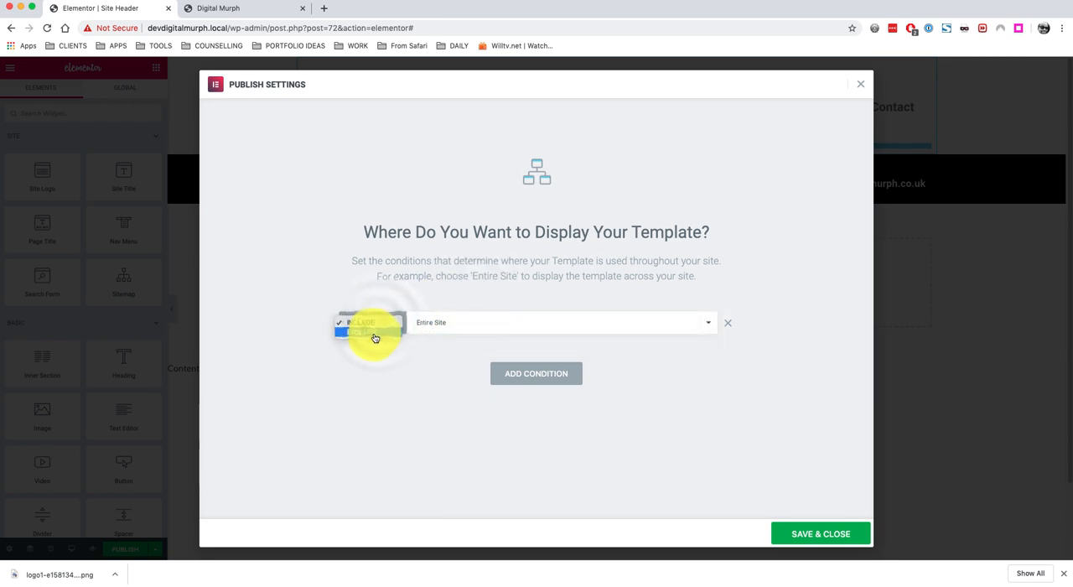
pyautogui.click(375, 334)
# Set the exclude condition to Archives with All Archives.
pyautogui.click(488, 327)
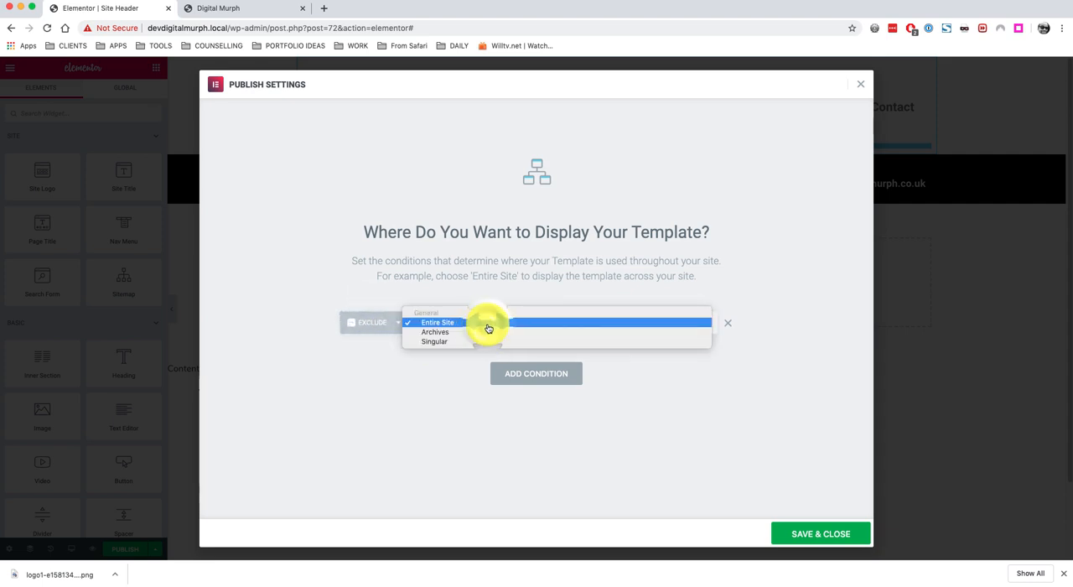
pyautogui.click(498, 283)
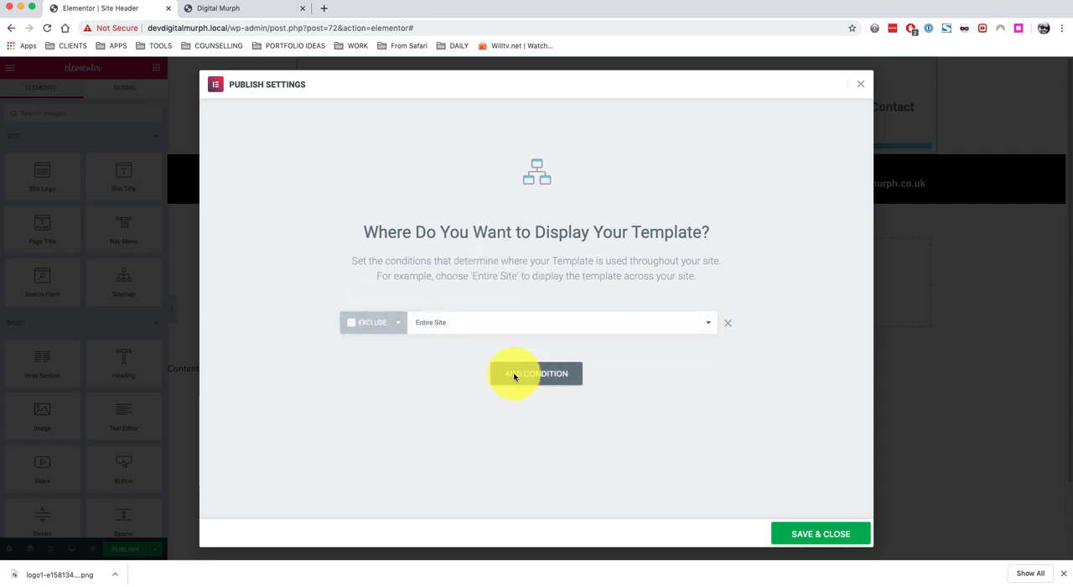
pyautogui.click(459, 325)
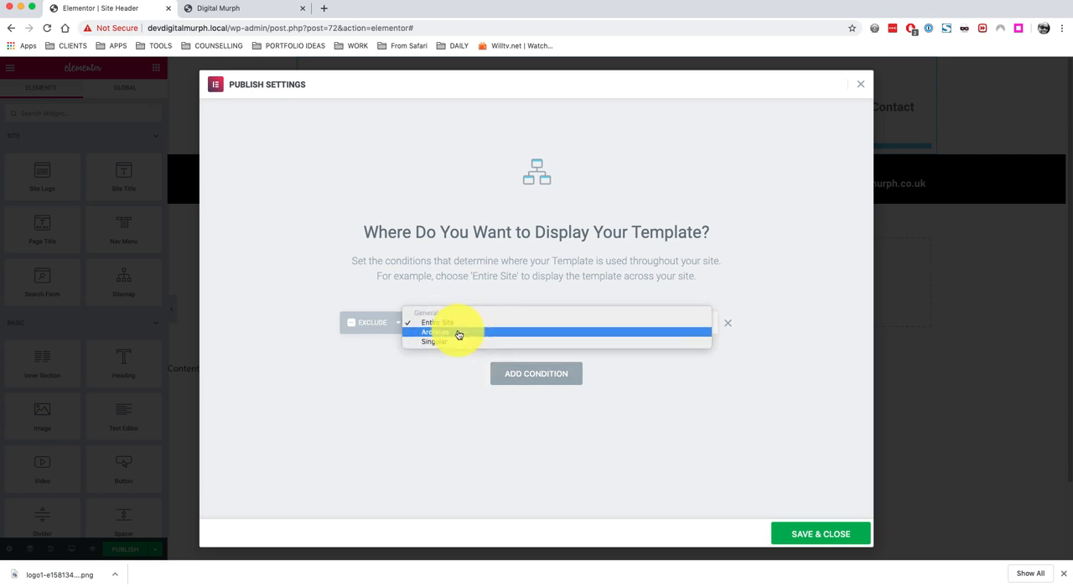
pyautogui.click(460, 336)
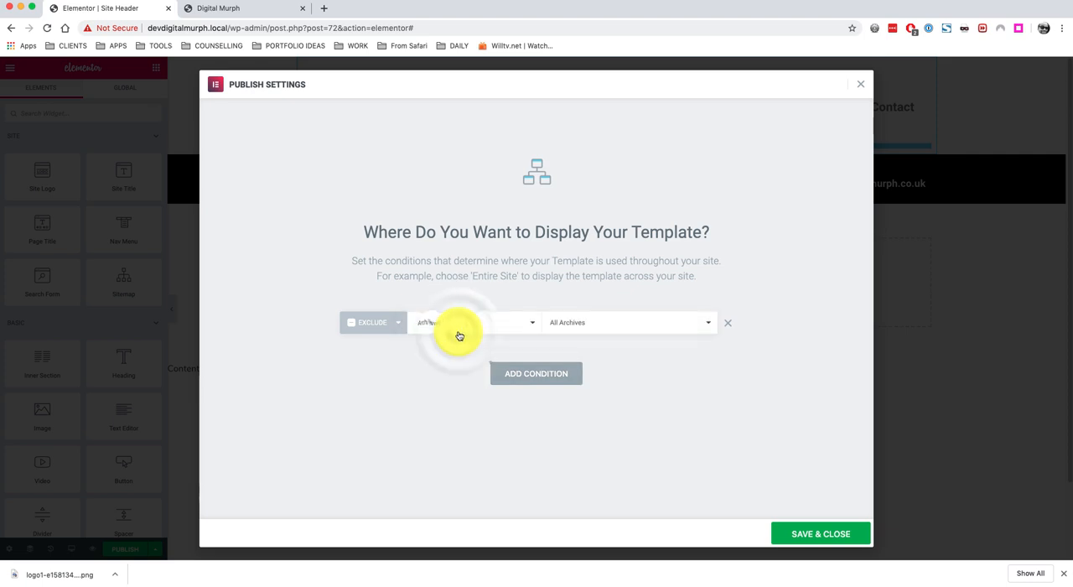
pyautogui.click(616, 328)
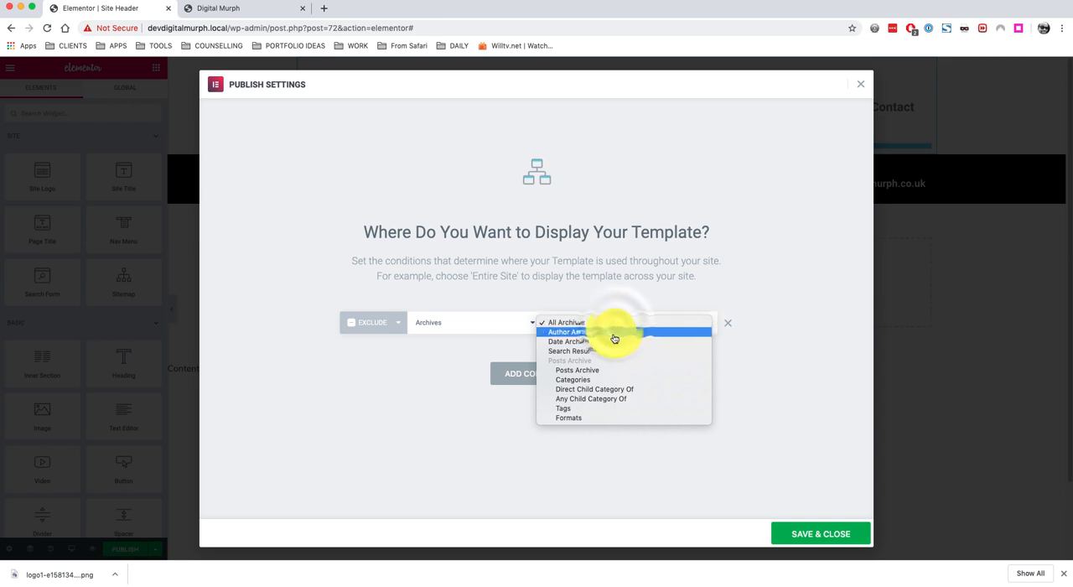
pyautogui.click(633, 277)
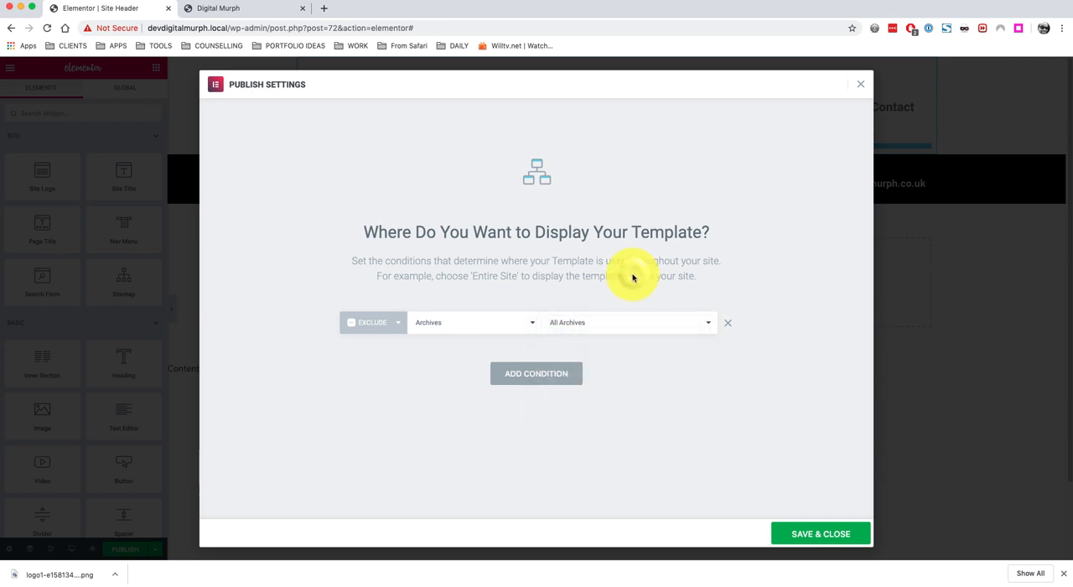
pyautogui.click(528, 380)
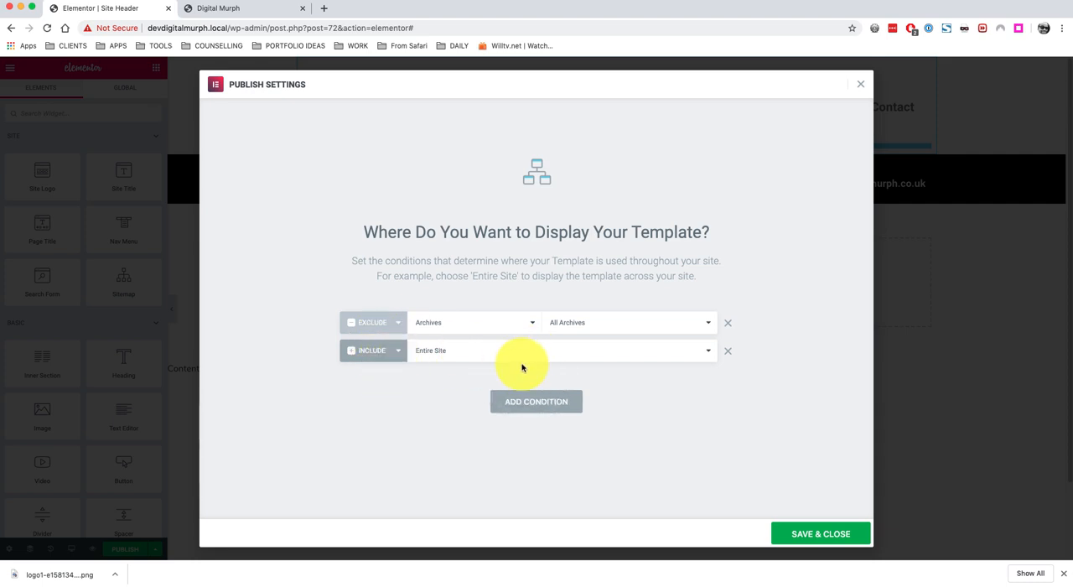
pyautogui.click(522, 352)
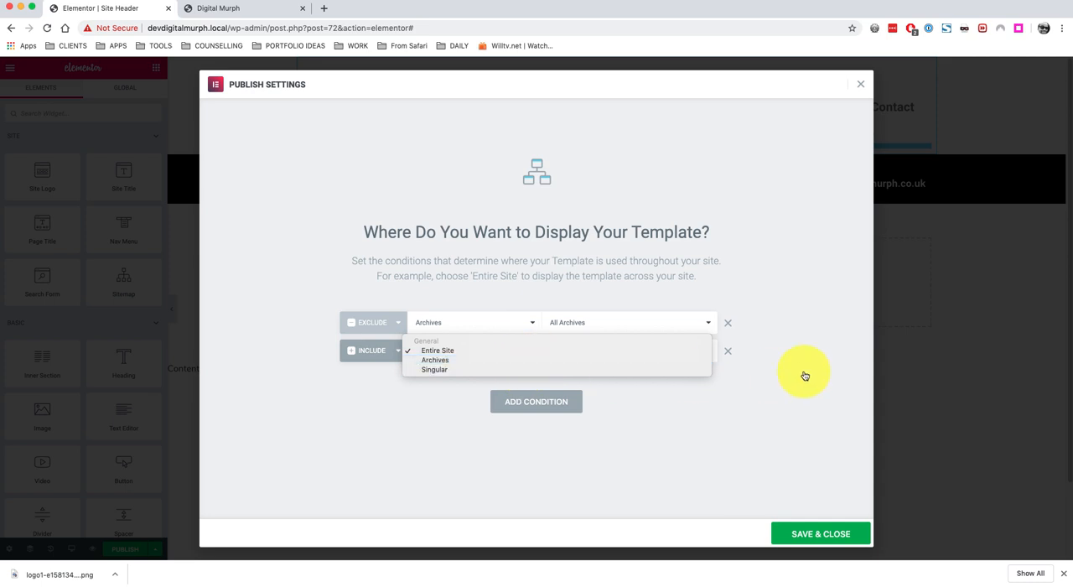
pyautogui.click(699, 433)
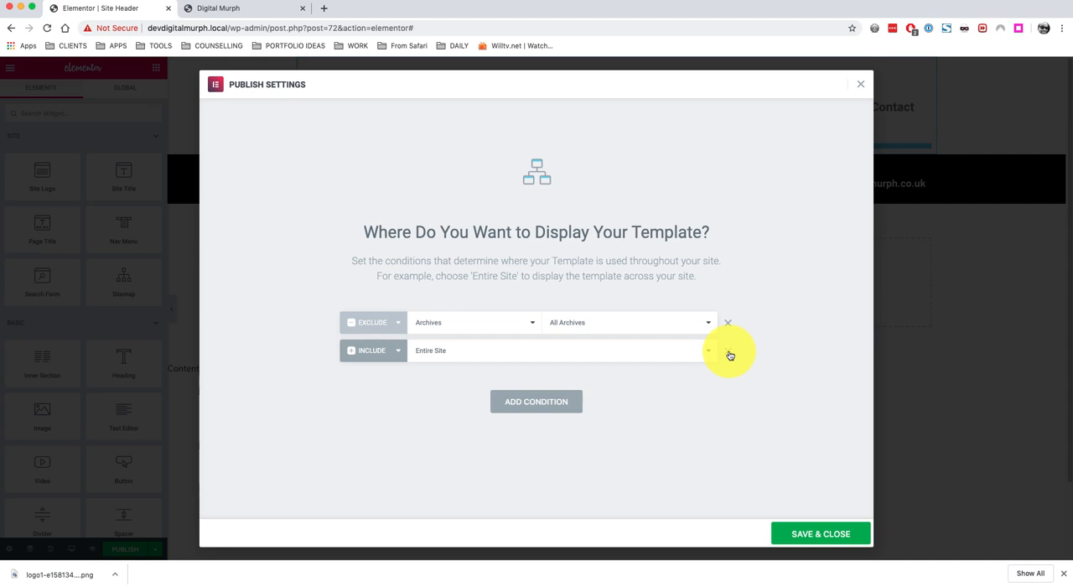
pyautogui.click(731, 355)
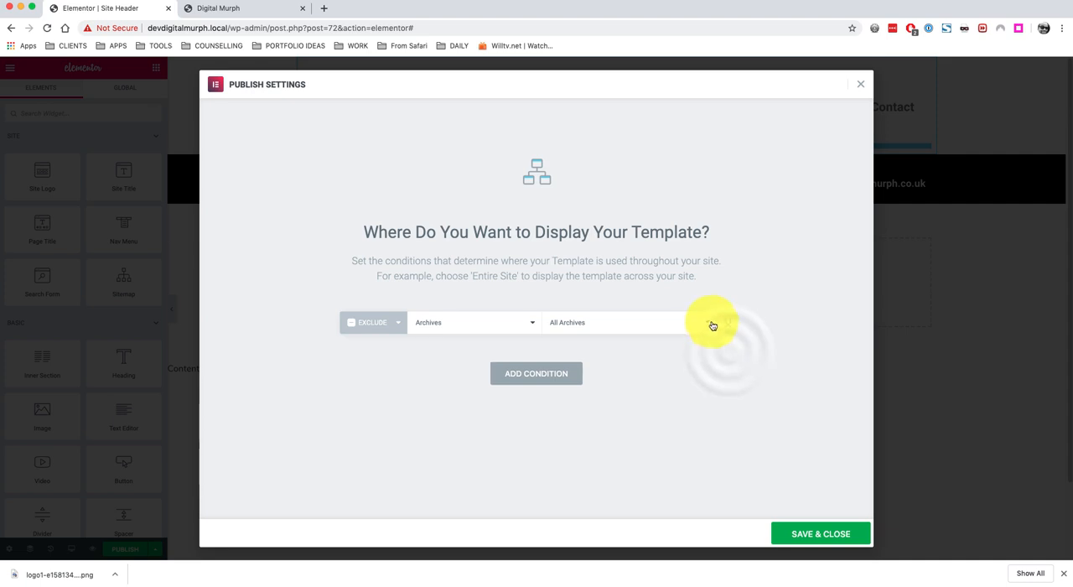
# Replace the exclude condition with a single Include Entire Site condition and save the publish settings.
pyautogui.click(731, 323)
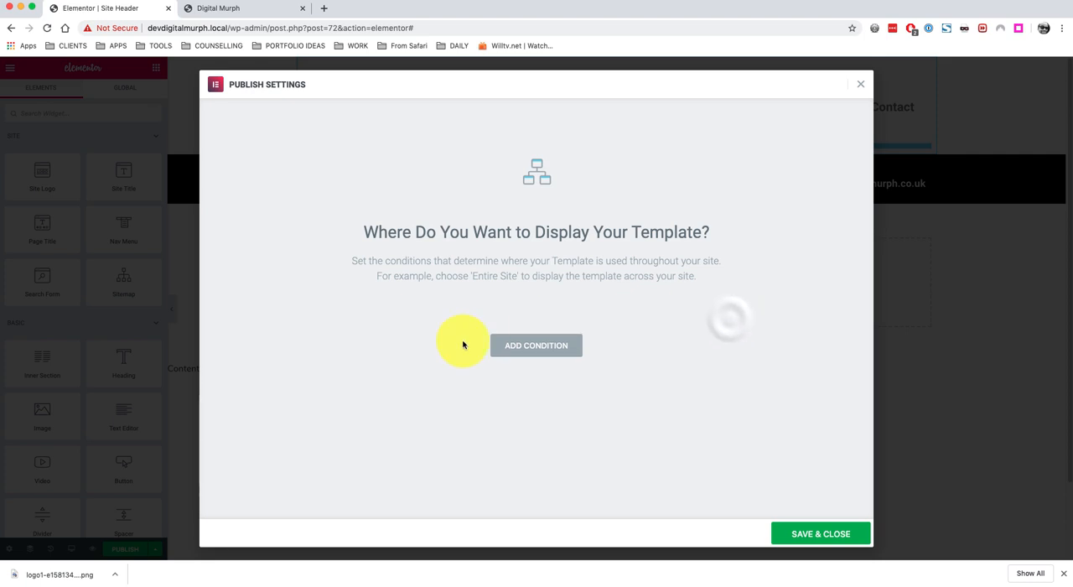
pyautogui.click(537, 347)
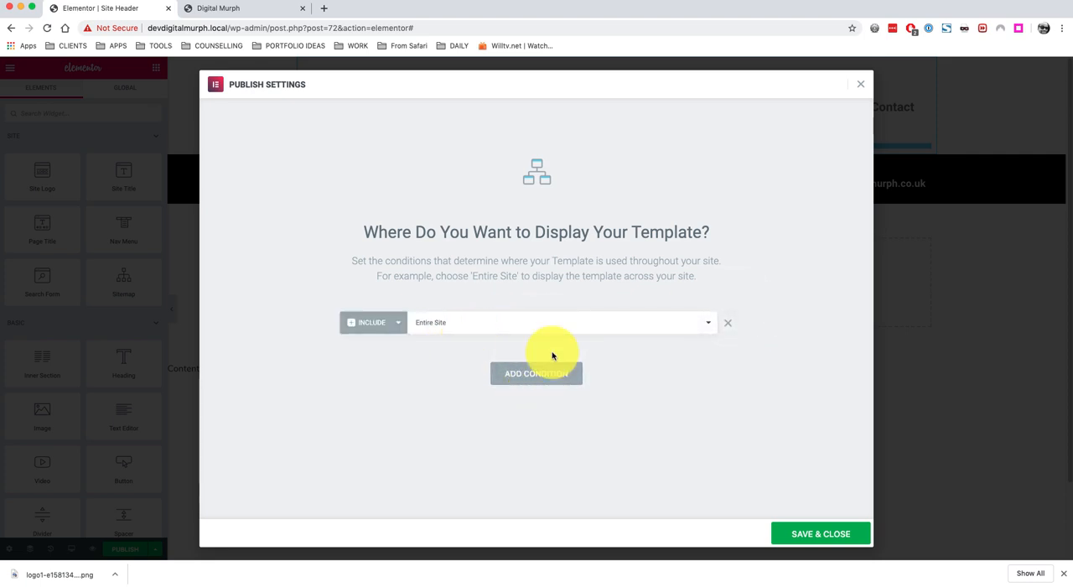
pyautogui.click(819, 532)
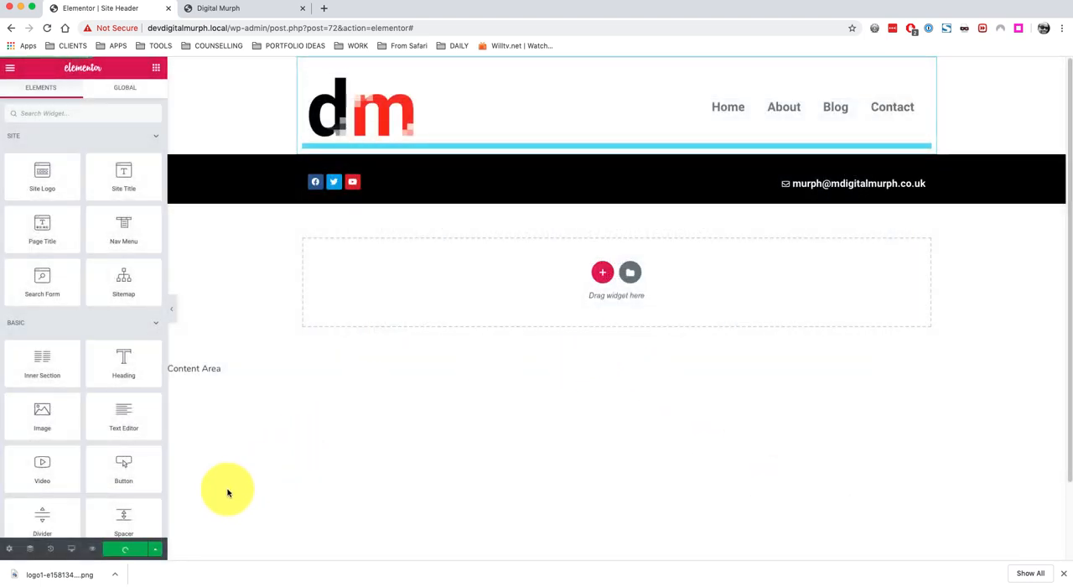
# Reload the live site in the other tab and check the new header on the Home, About, Blog and Contact pages.
pyautogui.click(252, 11)
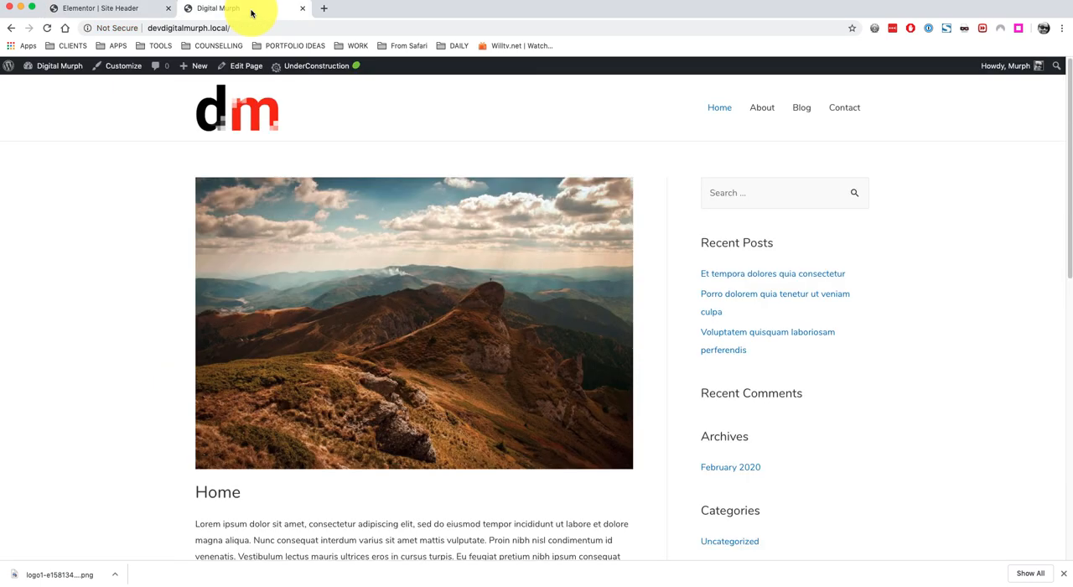
pyautogui.click(47, 28)
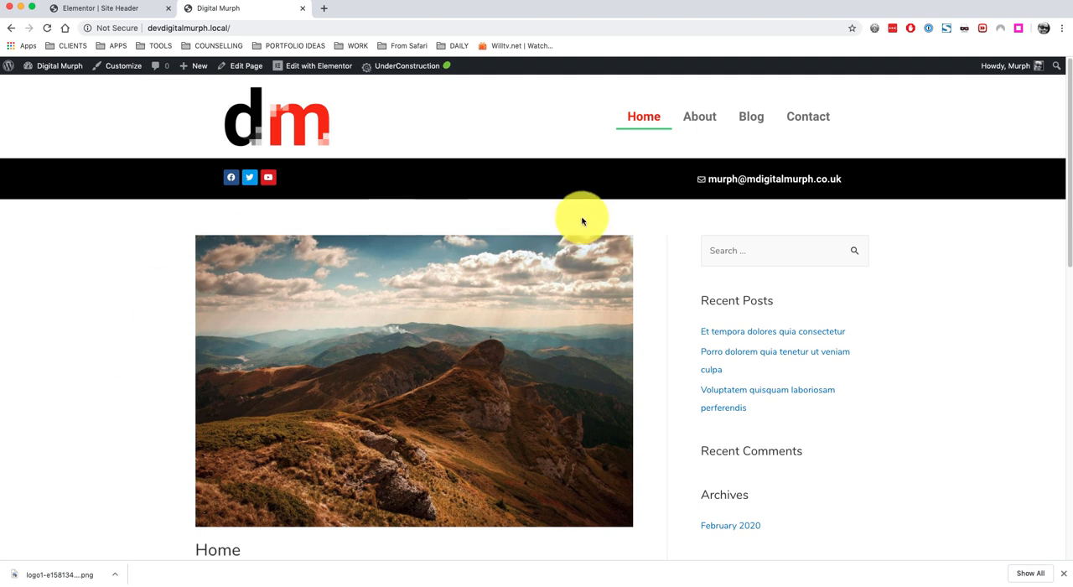
pyautogui.click(700, 118)
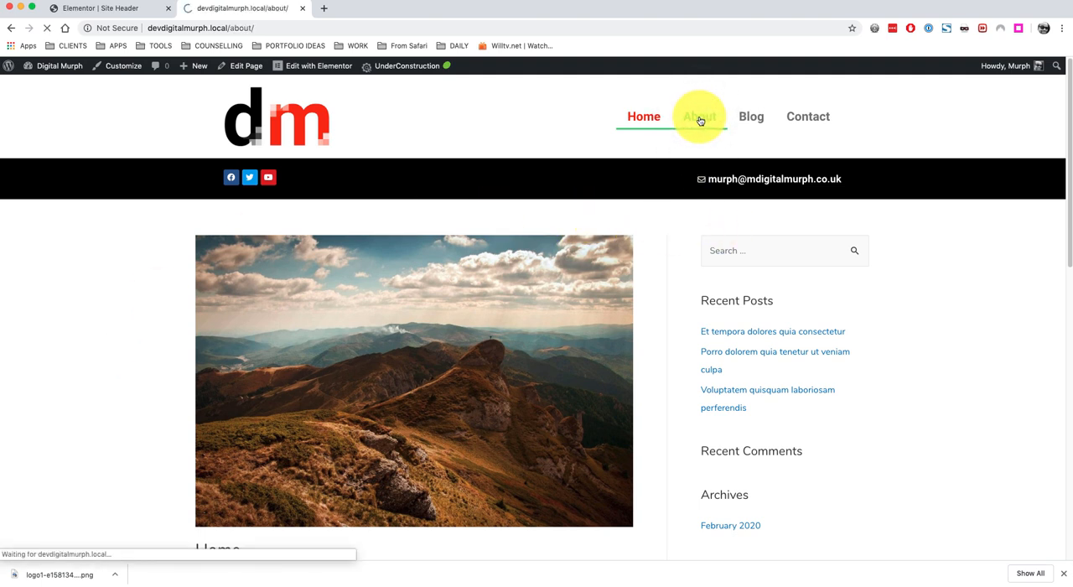
pyautogui.click(759, 124)
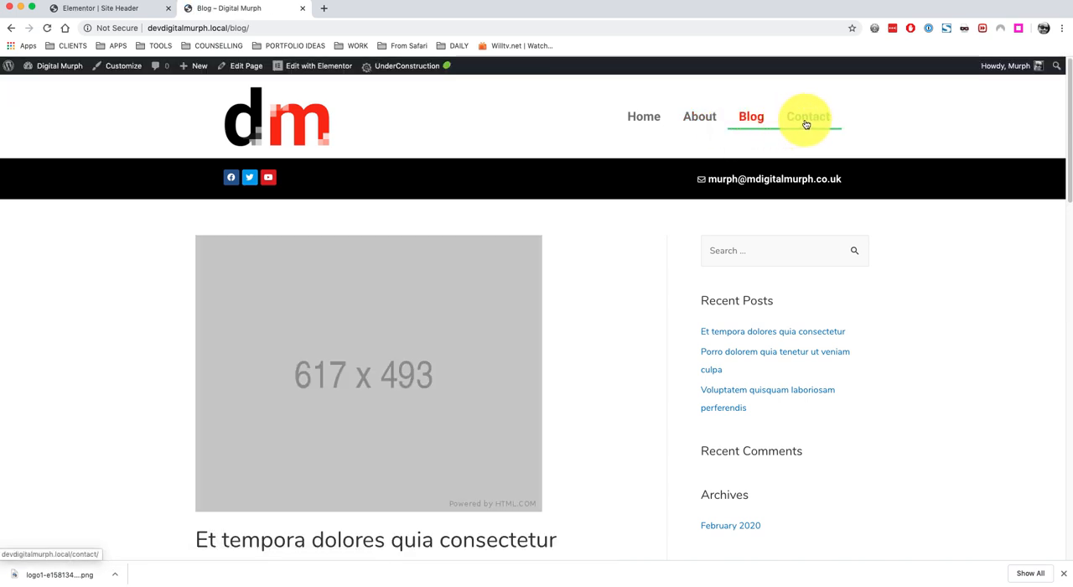
pyautogui.click(811, 123)
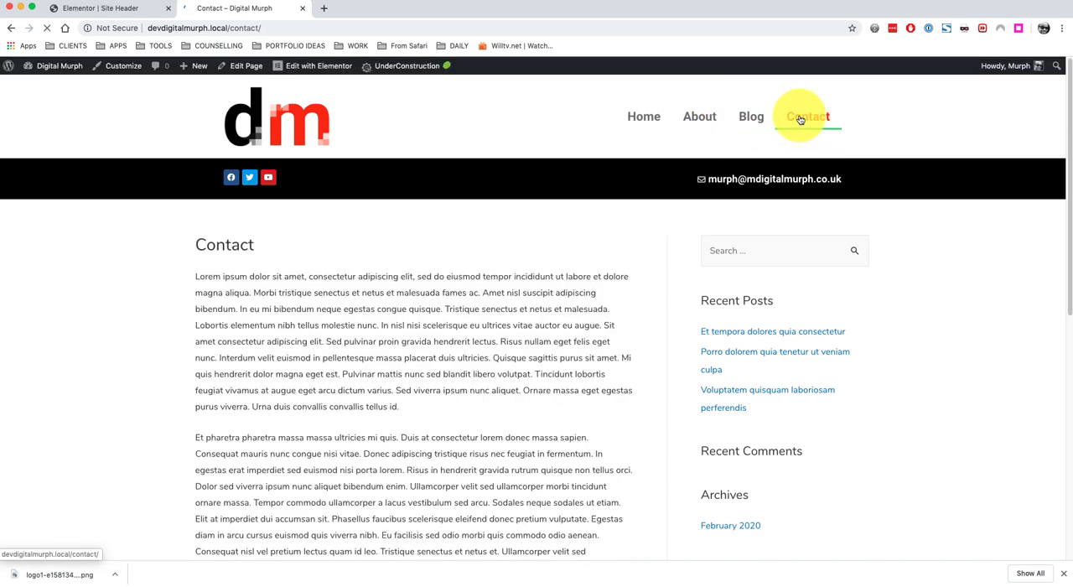
pyautogui.click(643, 119)
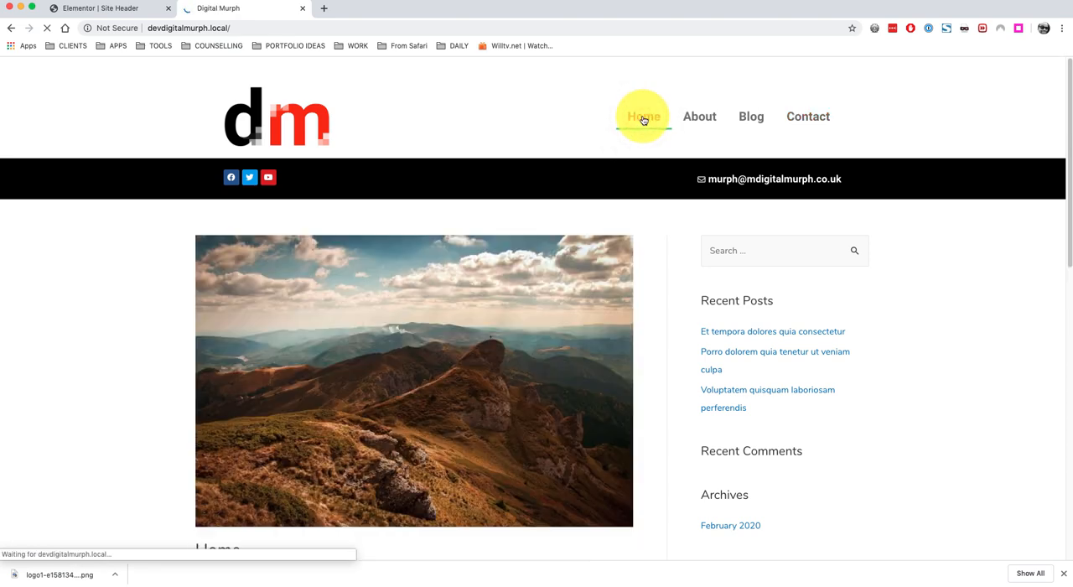
# Scroll through the home page and return to the Elementor editor tab.
pyautogui.scroll(-15, 570, 247)
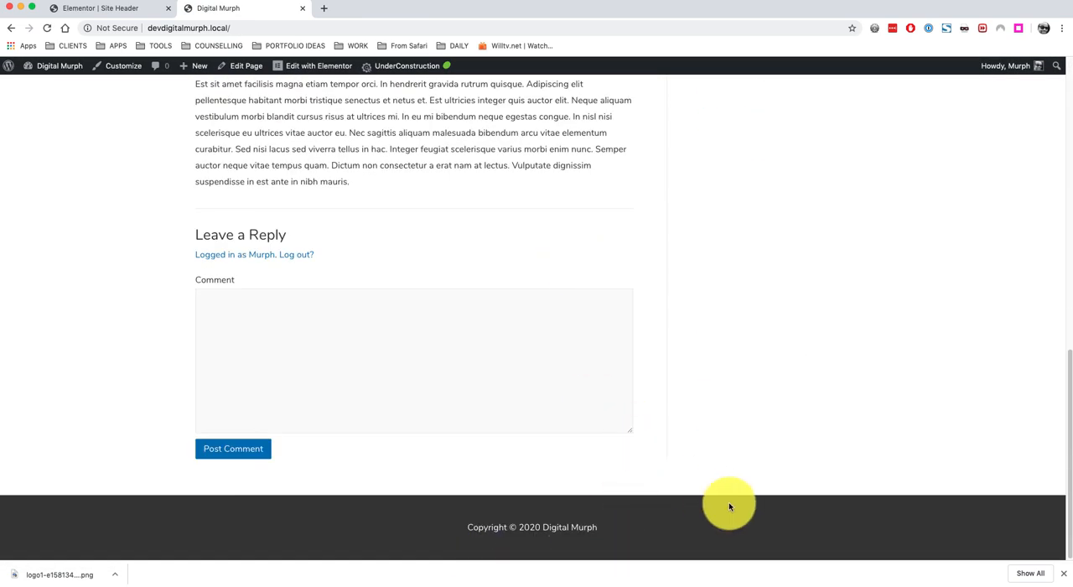
pyautogui.scroll(15, 727, 500)
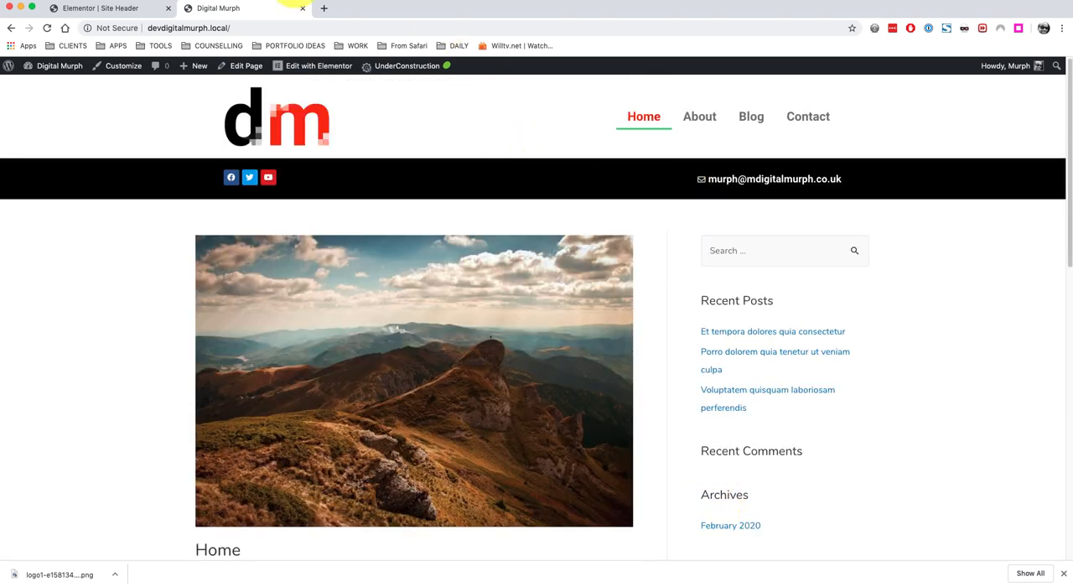
pyautogui.click(134, 10)
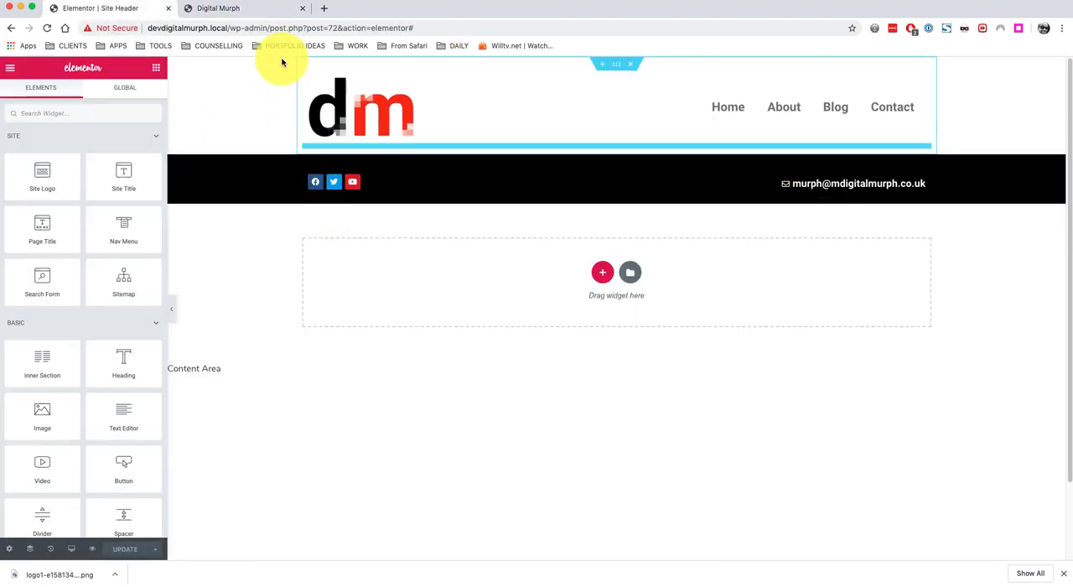